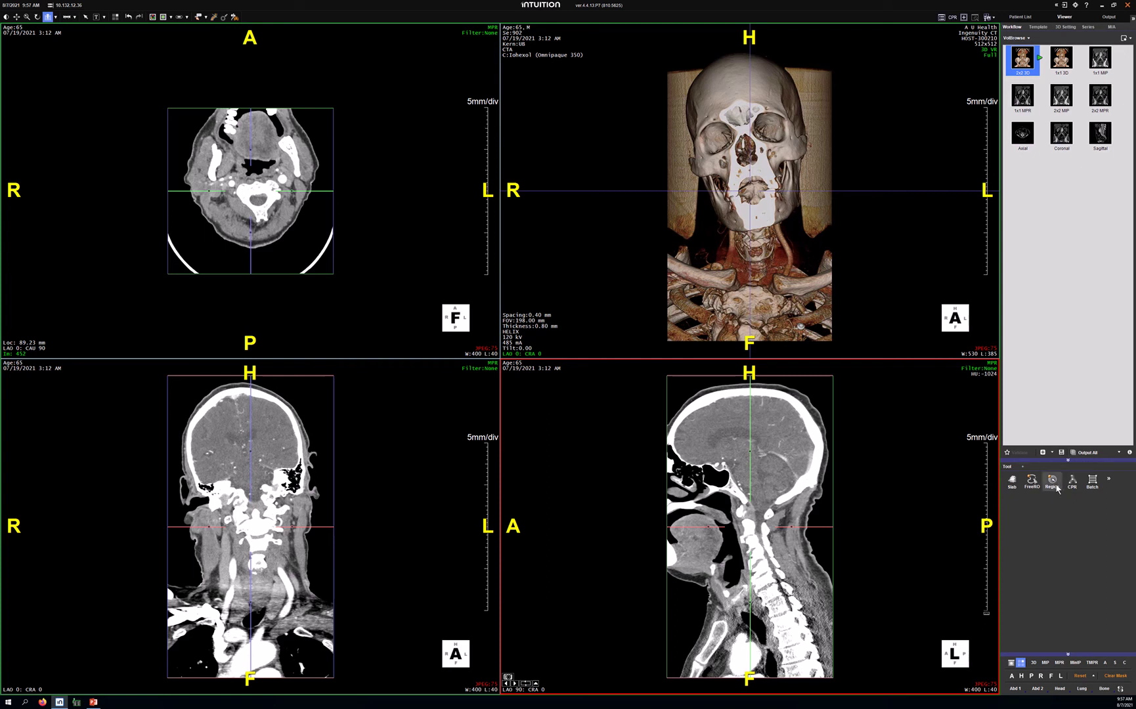
- Activate the Region tool, set it to Freehand, and reverse the mask to hide the full 3D volume
{"action": "left_click", "coordinate": [1054, 484]}
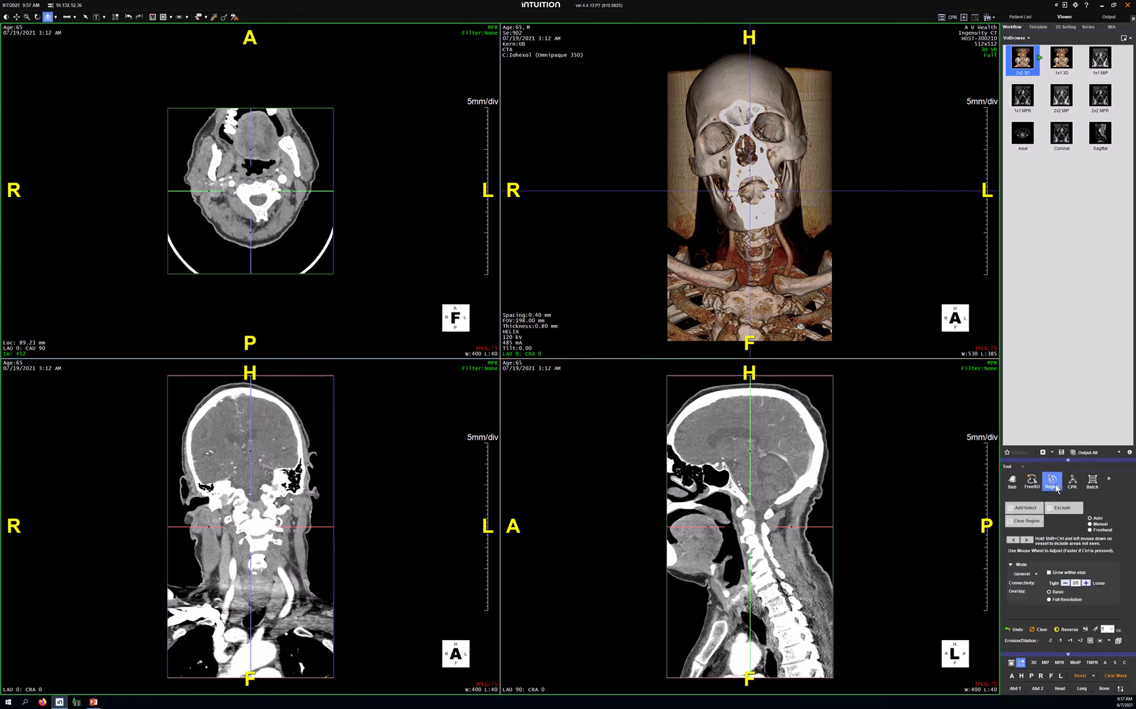
{"action": "left_click", "coordinate": [1090, 531]}
{"action": "left_click", "coordinate": [1065, 631]}
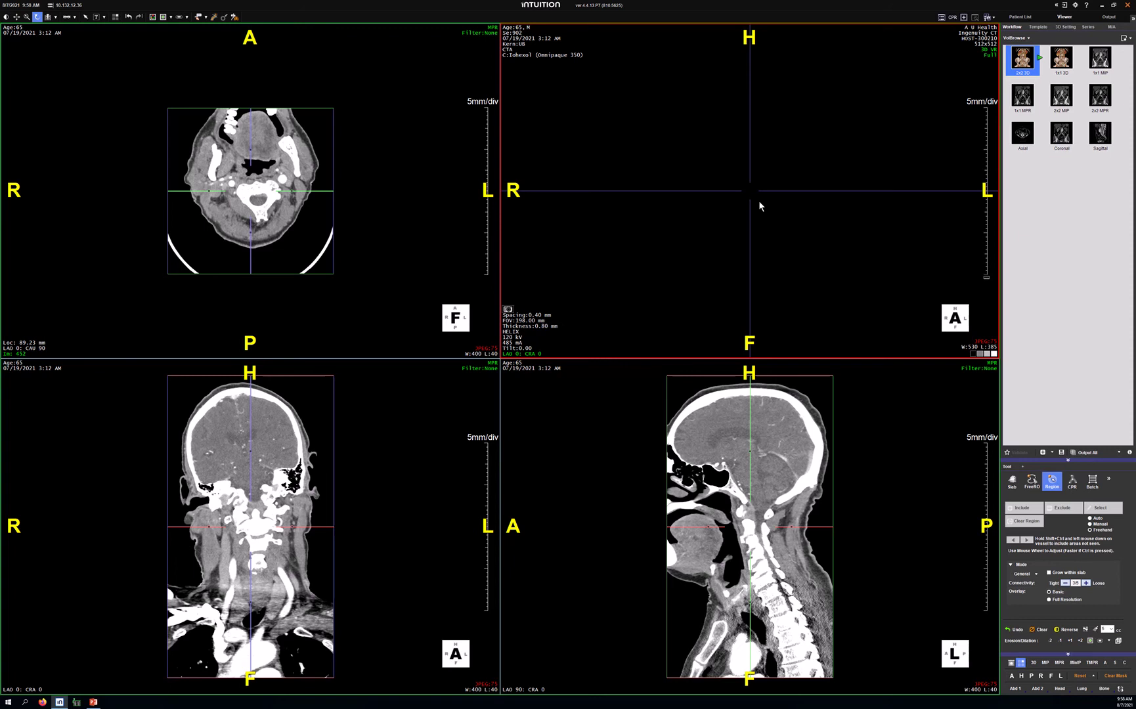
- Toggle the crosshair lines in the MPR views off and back on
{"action": "left_click", "coordinate": [748, 439]}
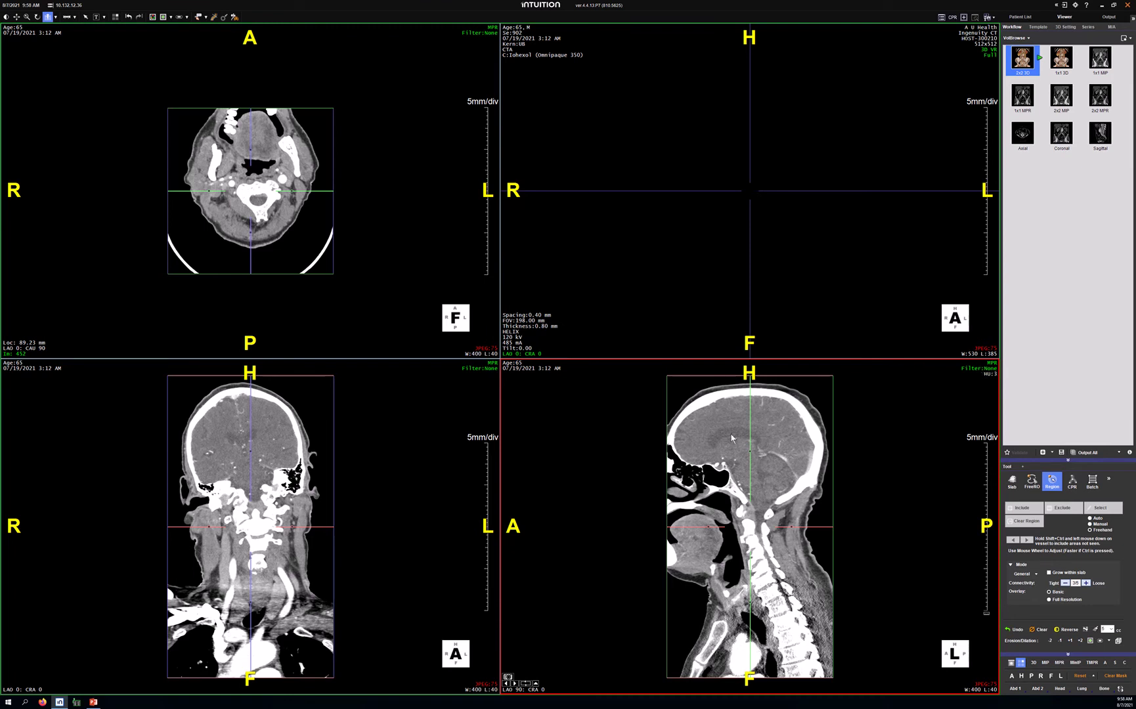
{"action": "key", "text": "space"}
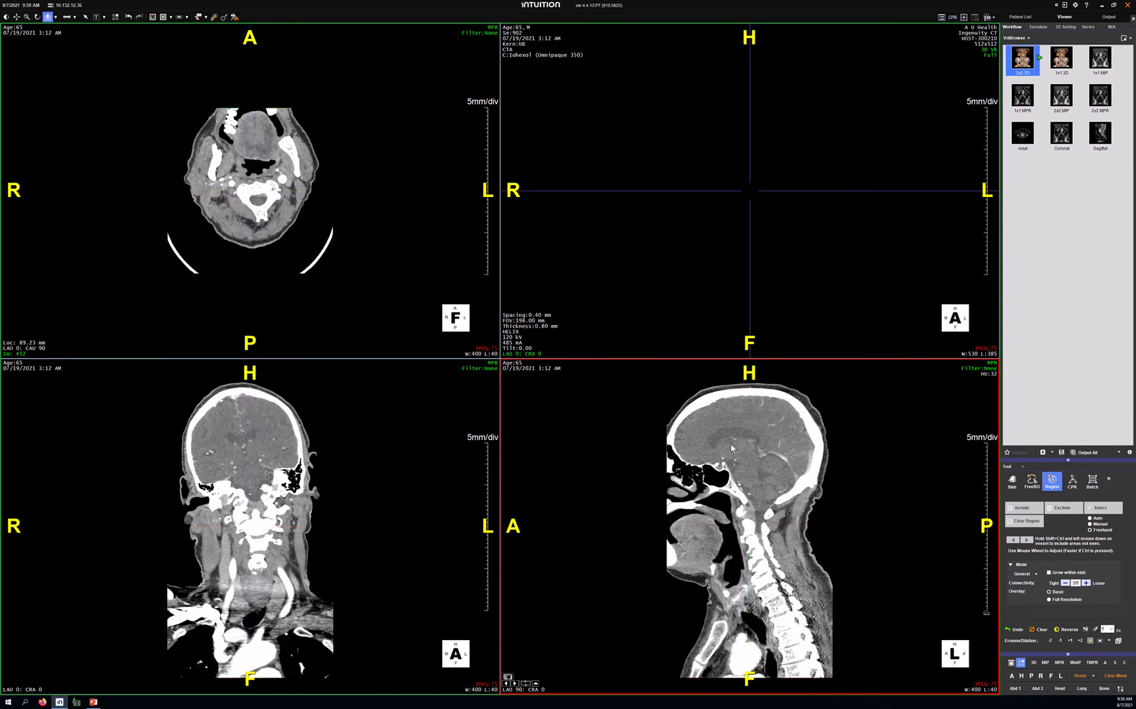
{"action": "key", "text": "space"}
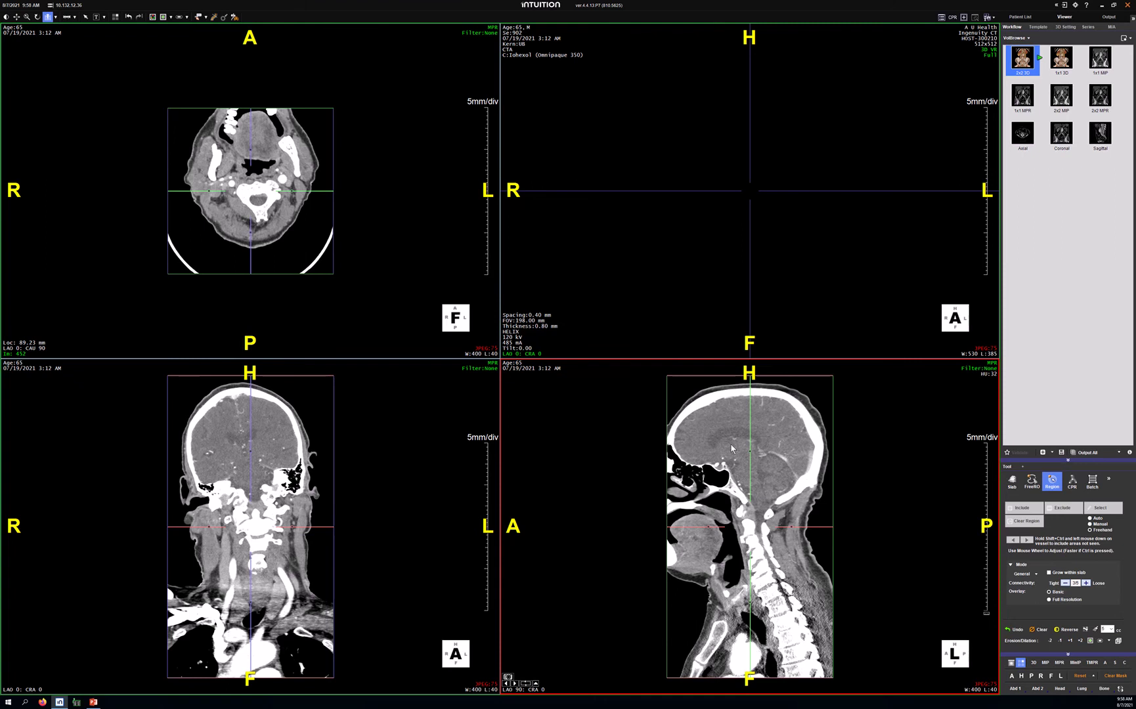
{"action": "key", "text": "space"}
{"action": "key", "text": "space"}
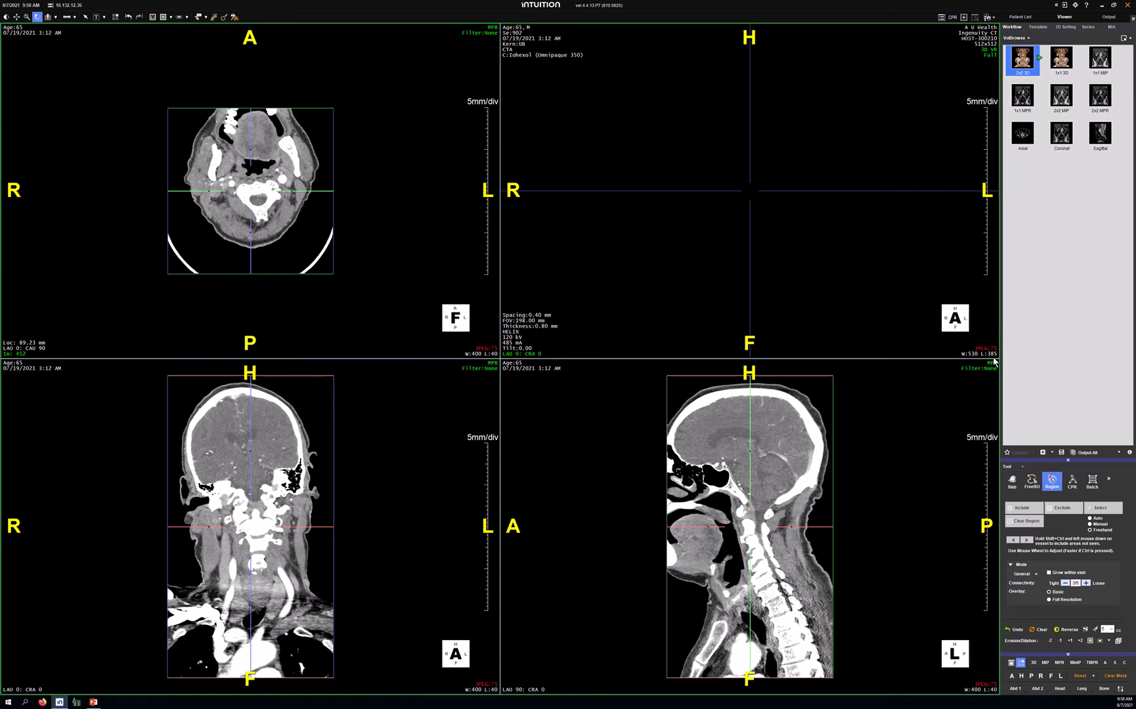
- Change the 3D view's background colour, trying light grey first and settling on the medium grey preset
{"action": "right_click", "coordinate": [850, 304]}
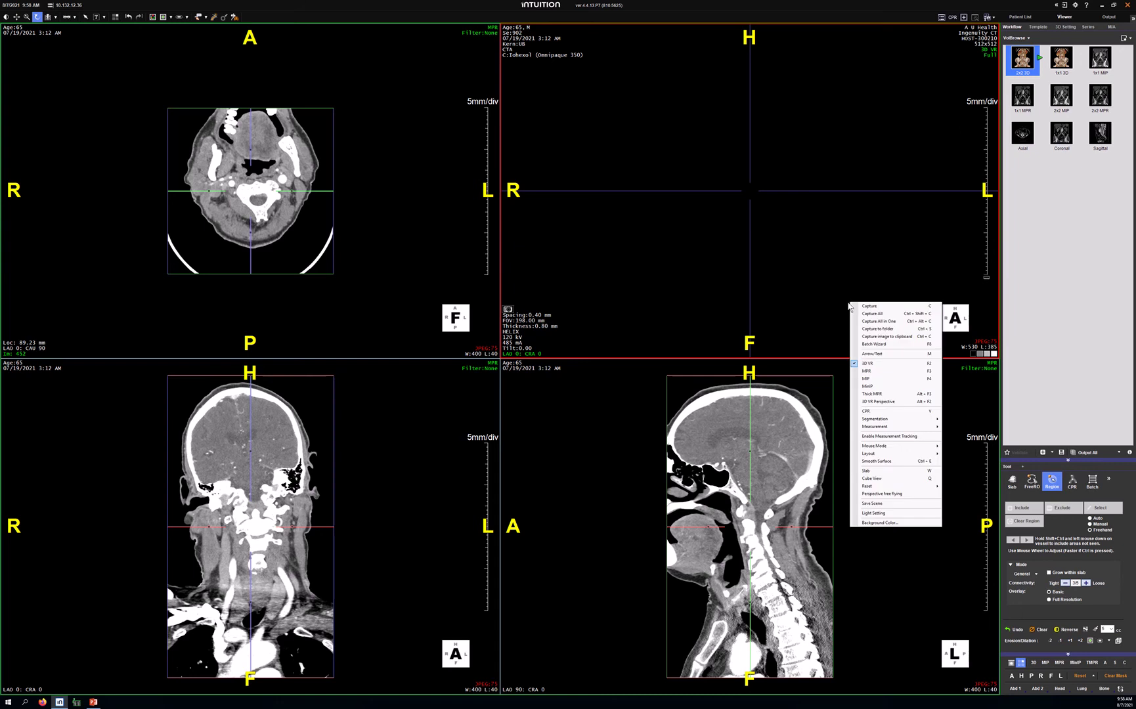
{"action": "left_click", "coordinate": [890, 523]}
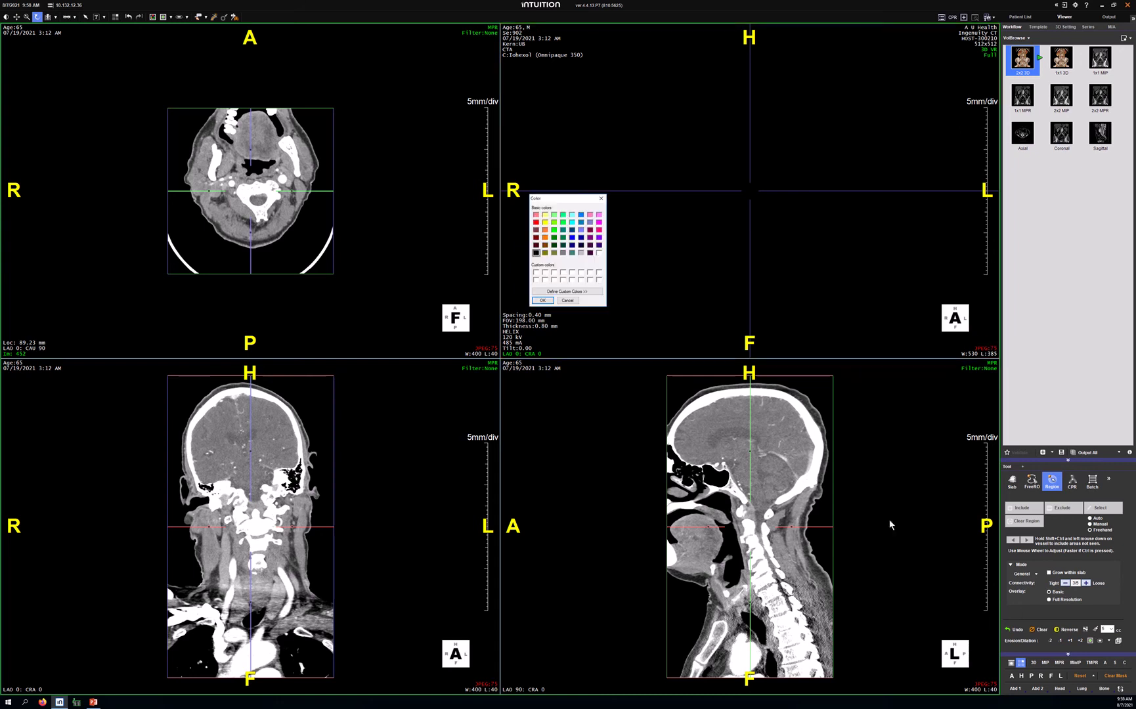
{"action": "left_click", "coordinate": [581, 253]}
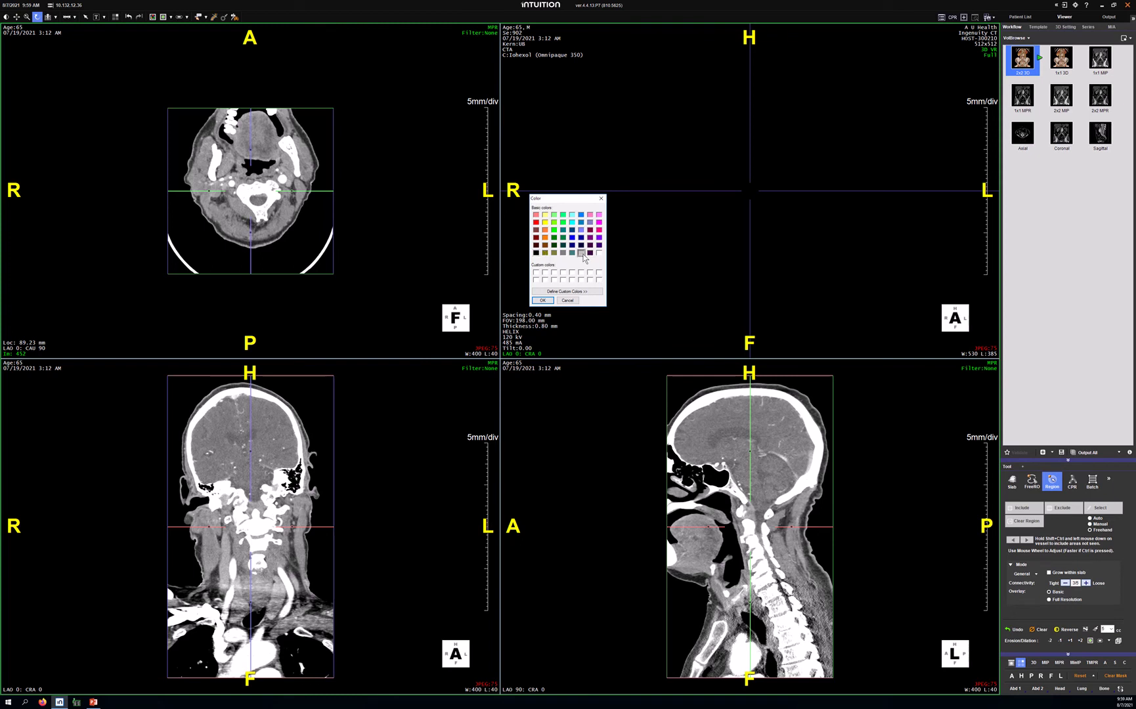
{"action": "left_click", "coordinate": [543, 303]}
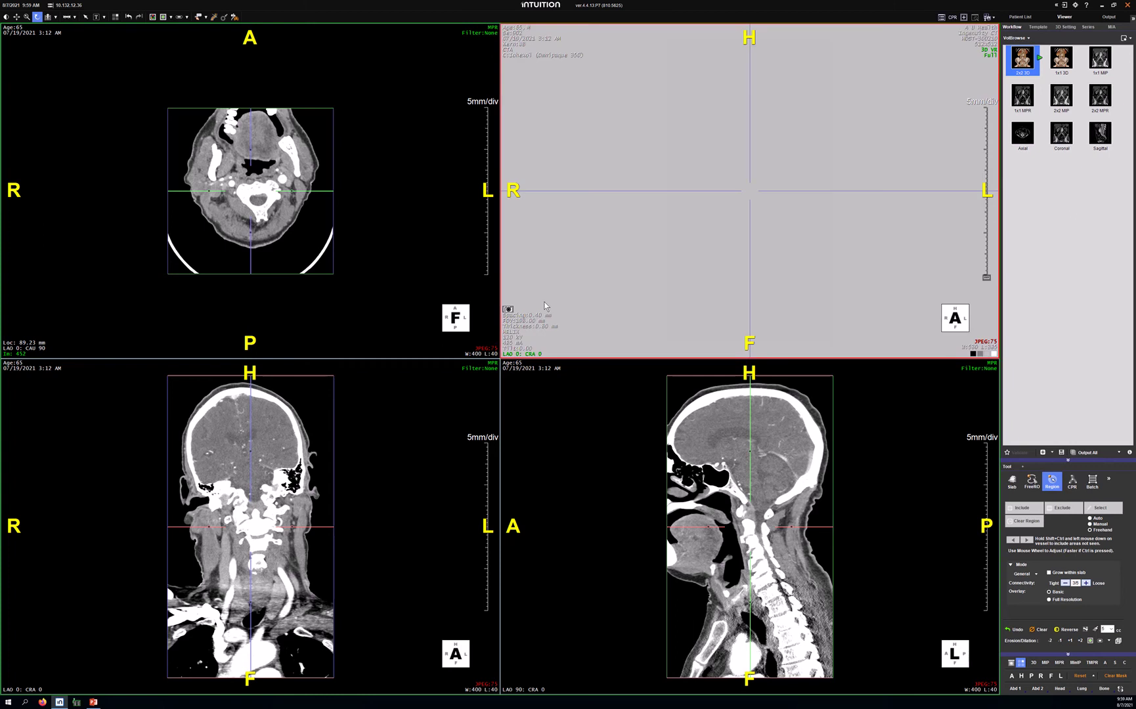
{"action": "left_click", "coordinate": [980, 354]}
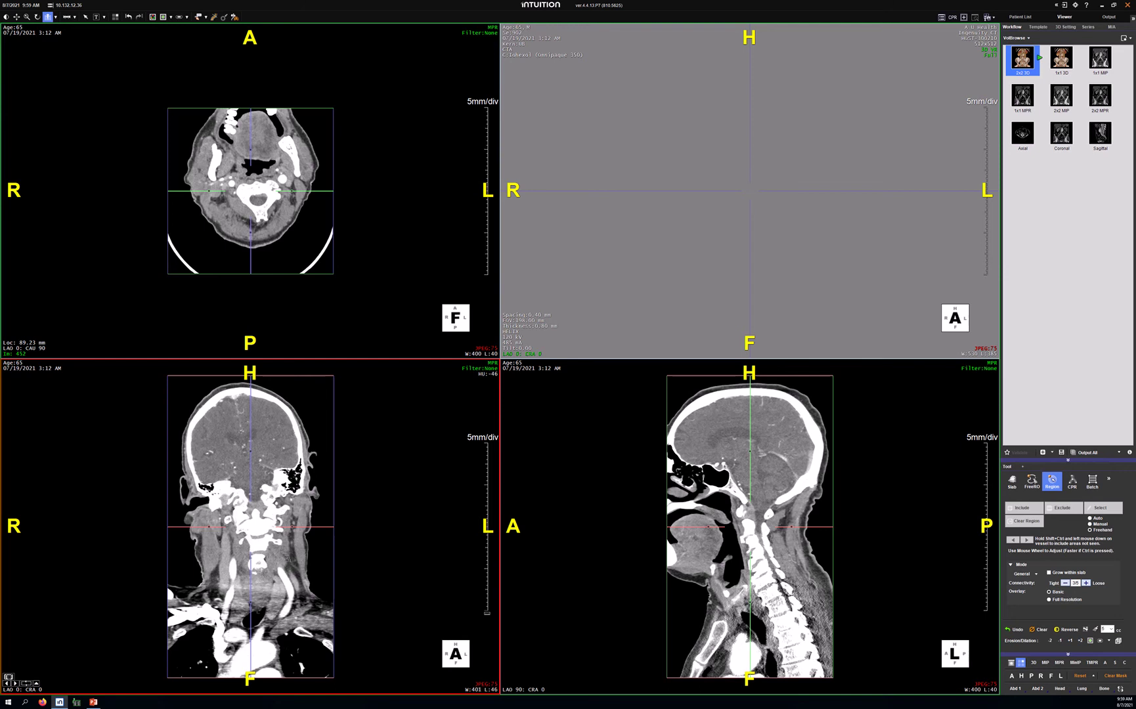
- Adjust the MPR window and level to about W 606 and L 159 to distinguish contrast-filled vessels from bone
{"action": "middle_click_drag", "start_coordinate": [287, 565], "coordinate": [325, 528]}
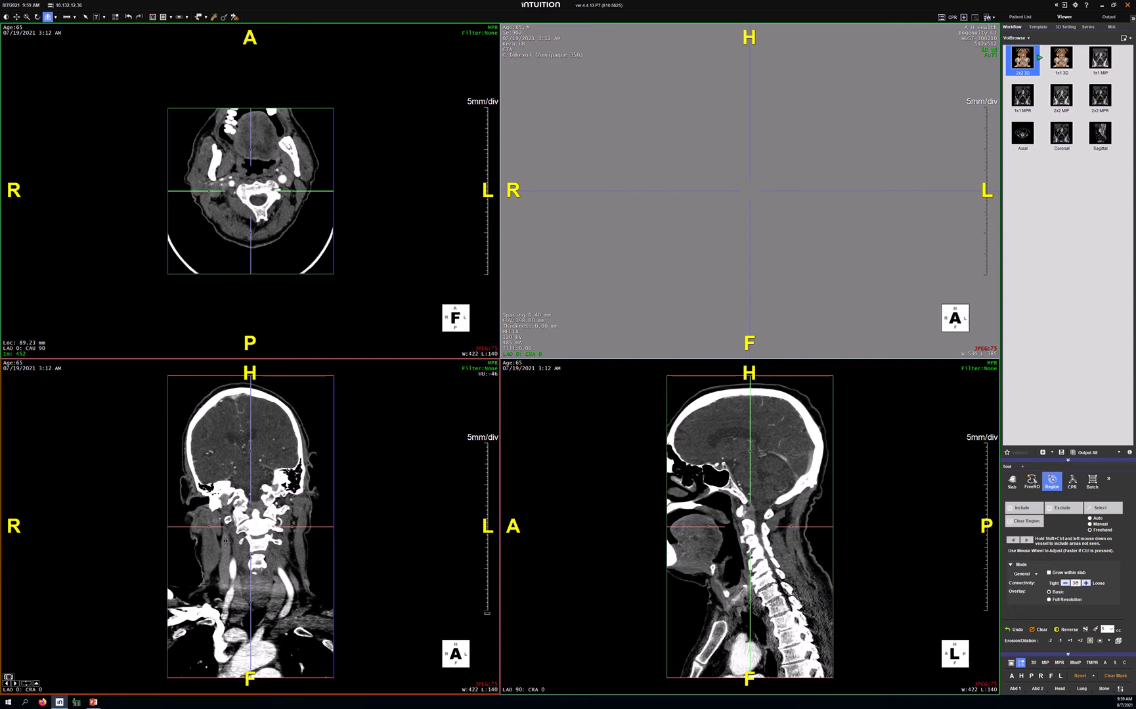
{"action": "middle_click_drag", "start_coordinate": [253, 551], "coordinate": [347, 558]}
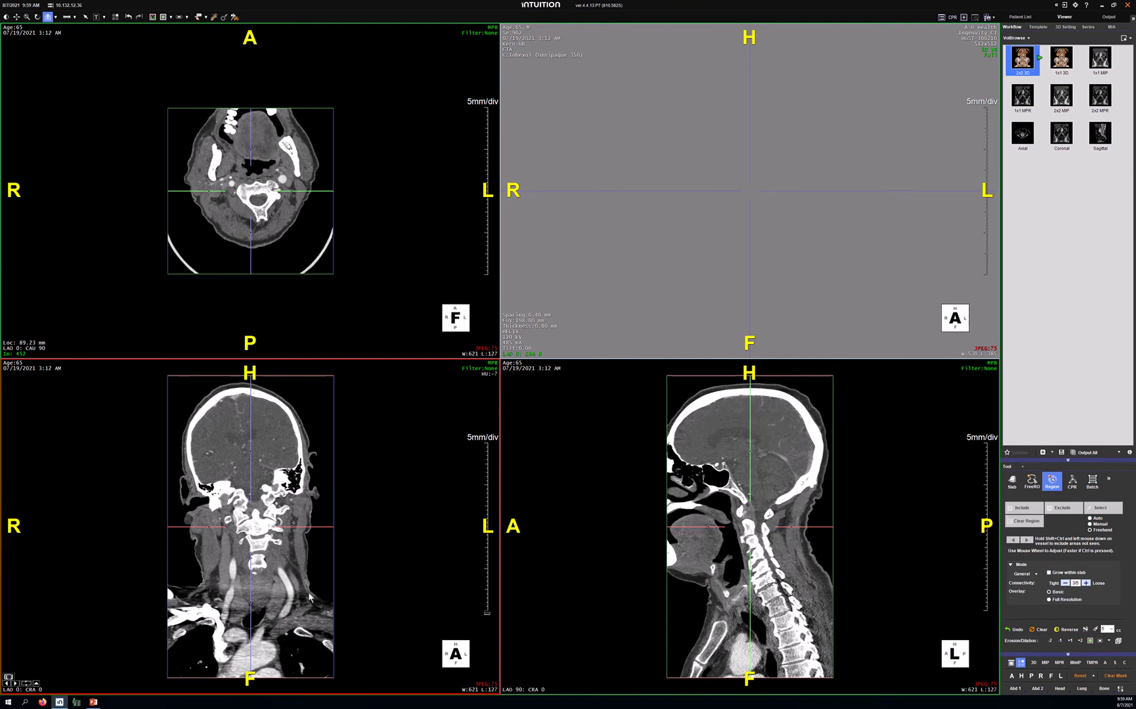
{"action": "mouse_move", "coordinate": [309, 594]}
{"action": "middle_mouse_down"}
{"action": "mouse_move", "coordinate": [301, 569]}
{"action": "mouse_move", "coordinate": [300, 583]}
{"action": "middle_mouse_up"}
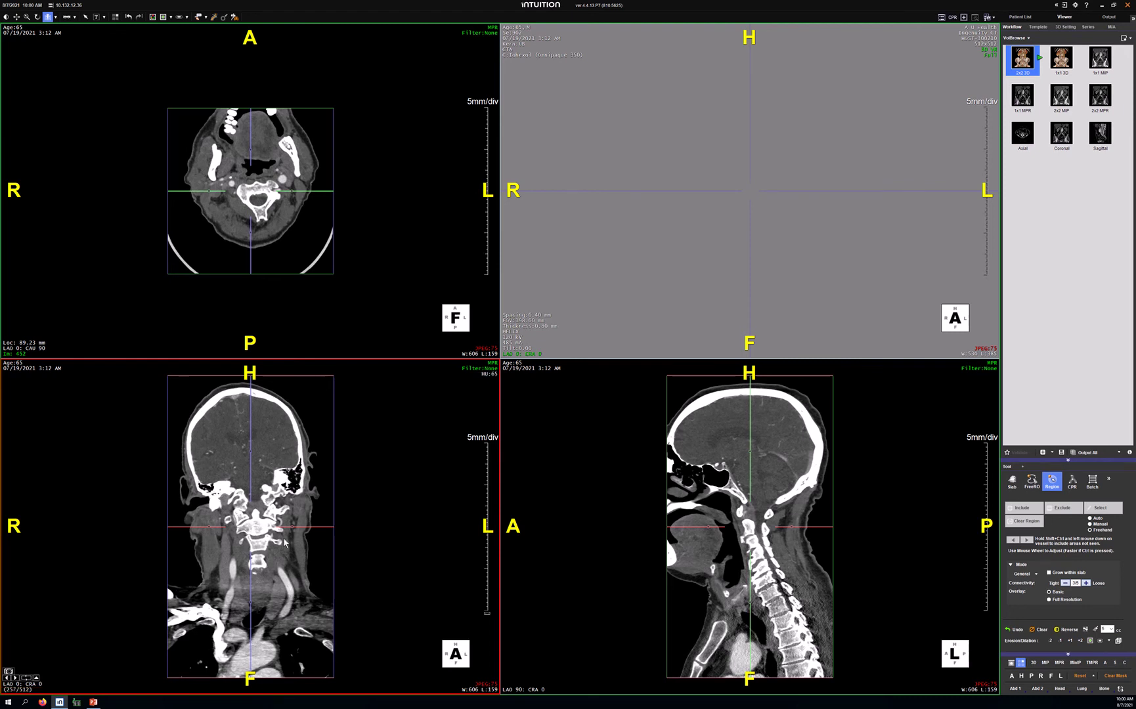
- Page the coronal view forward to a slice showing the carotid arteries below the skull base
{"action": "left_click_drag", "start_coordinate": [286, 539], "coordinate": [253, 378]}
{"action": "scroll", "coordinate": [253, 377], "scroll_direction": "up", "scroll_amount": 1}
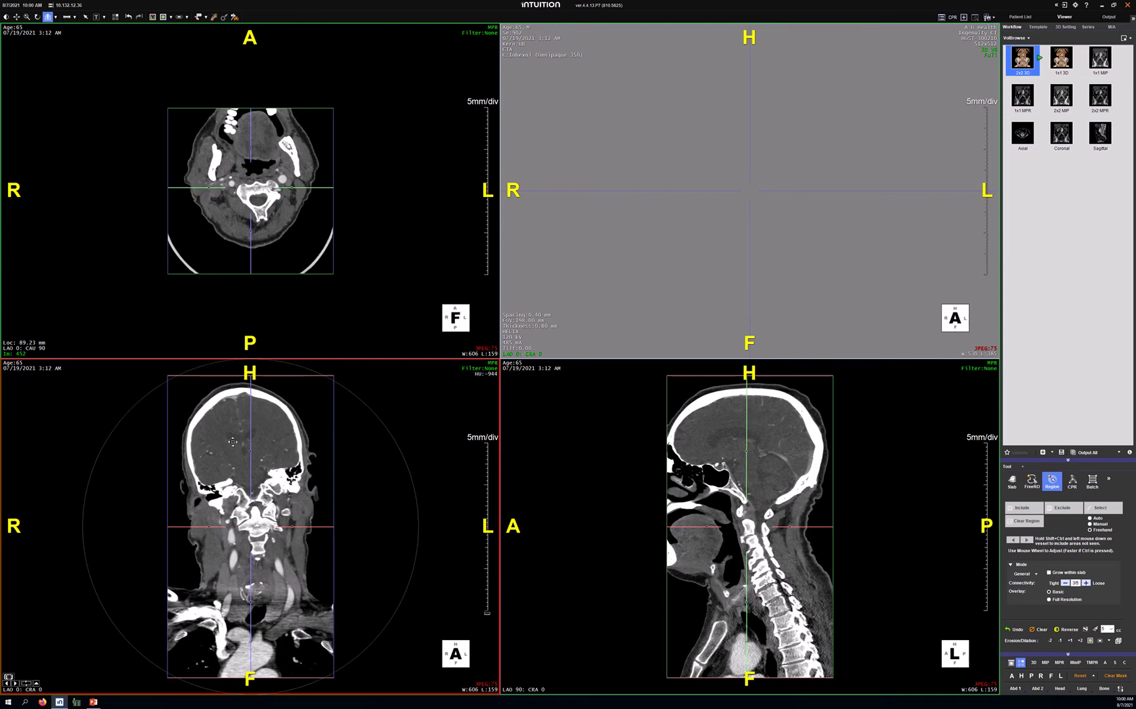
{"action": "scroll", "coordinate": [259, 512], "scroll_direction": "up", "scroll_amount": 5}
{"action": "scroll", "coordinate": [259, 517], "scroll_direction": "up", "scroll_amount": 5}
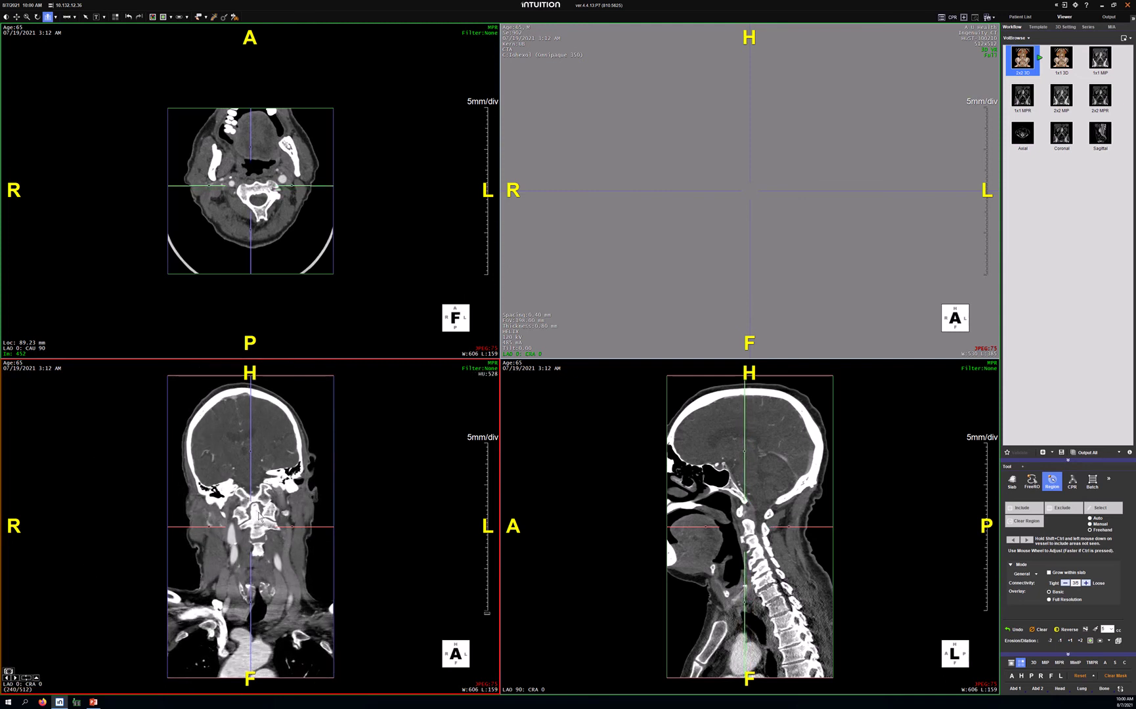
{"action": "scroll", "coordinate": [255, 519], "scroll_direction": "up", "scroll_amount": 6}
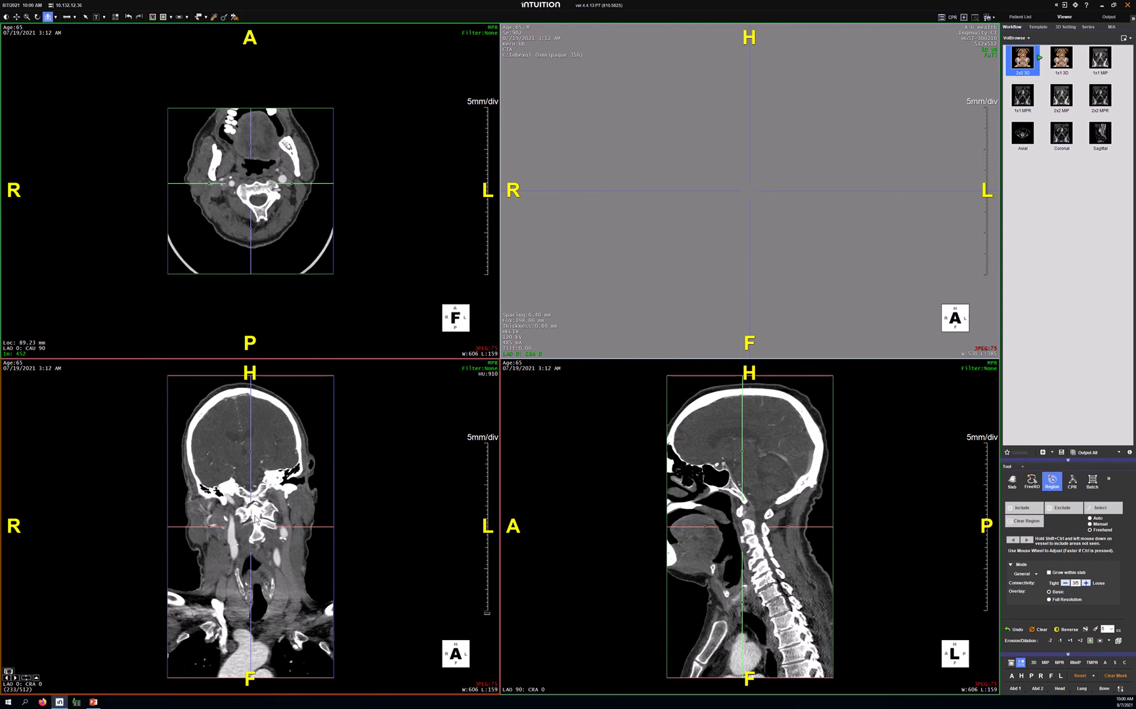
{"action": "scroll", "coordinate": [254, 519], "scroll_direction": "up", "scroll_amount": 3}
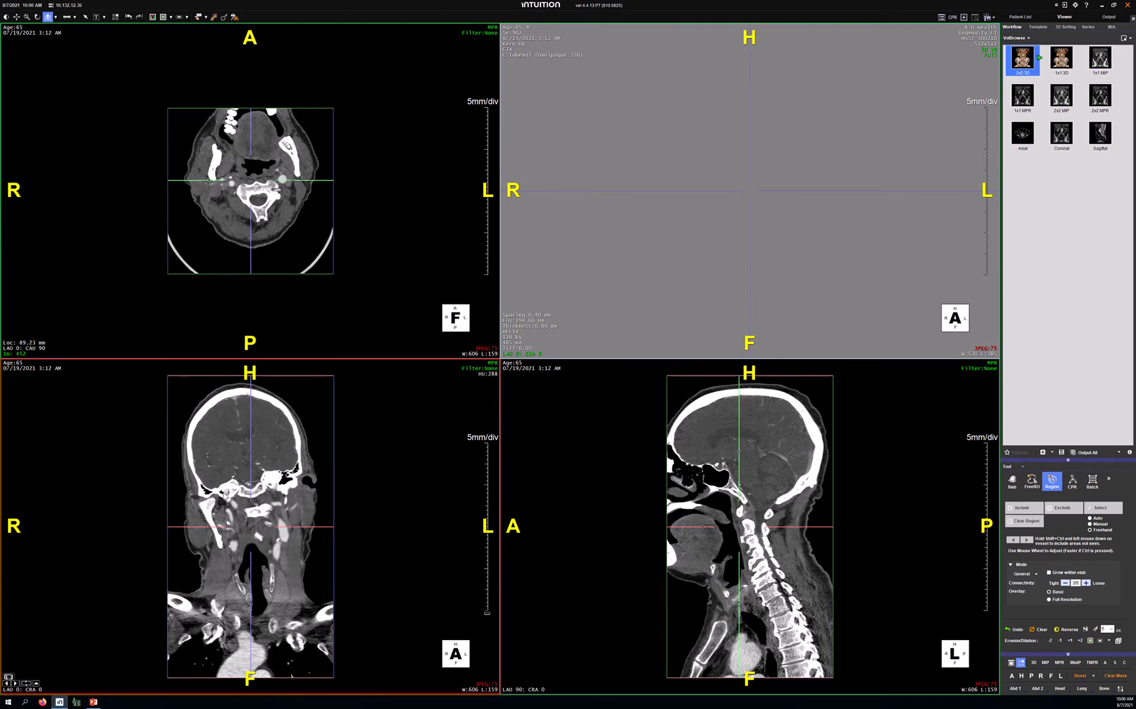
{"action": "scroll", "coordinate": [230, 510], "scroll_direction": "down", "scroll_amount": 3}
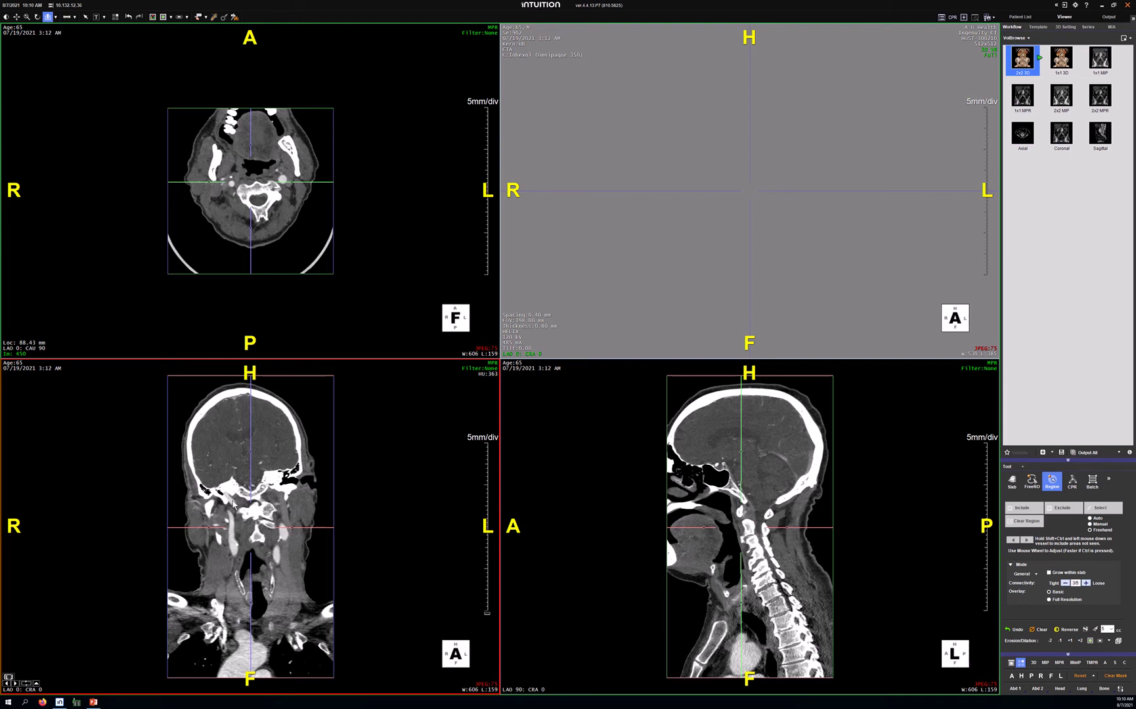
- Centre the crosshairs on the right internal carotid artery at the skull base and tilt the coronal reslice lines about 45 degrees along it
{"action": "left_click", "coordinate": [234, 504]}
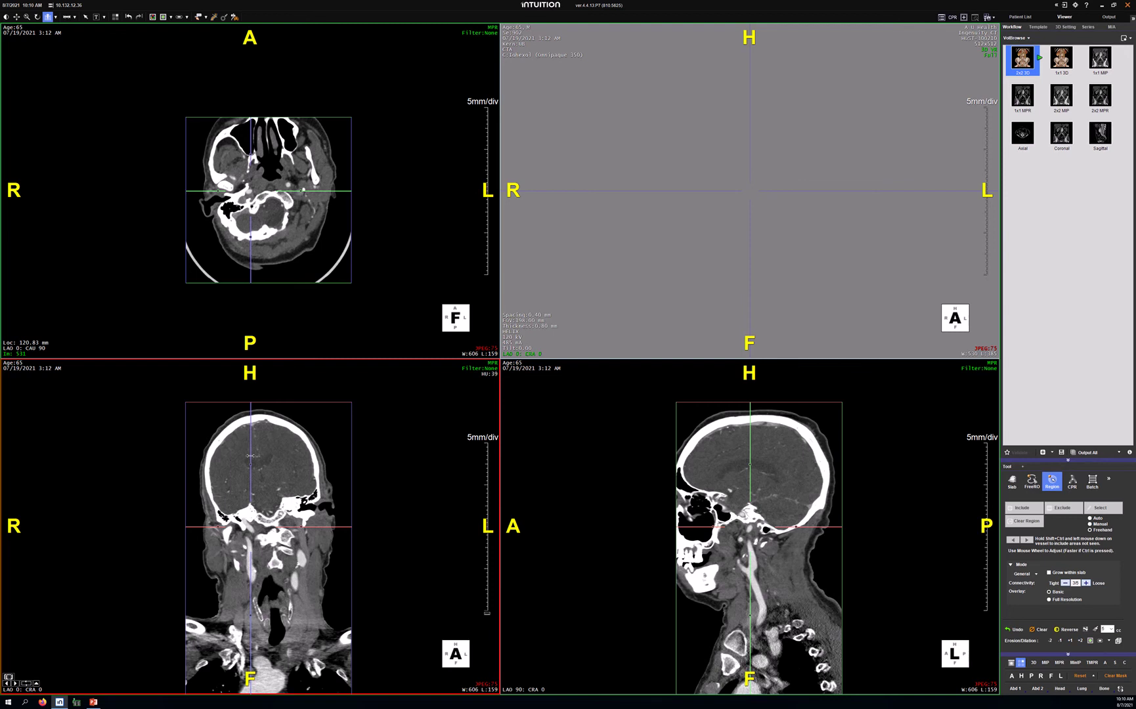
{"action": "left_click_drag", "start_coordinate": [250, 455], "coordinate": [254, 452]}
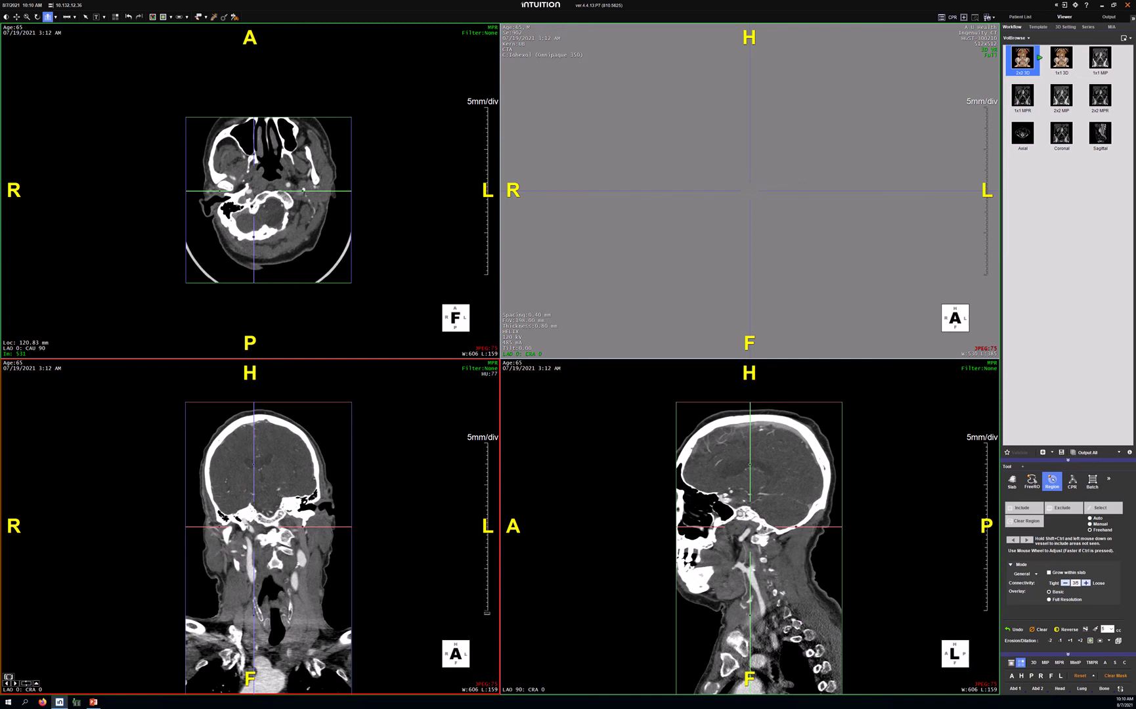
{"action": "left_click", "coordinate": [249, 521]}
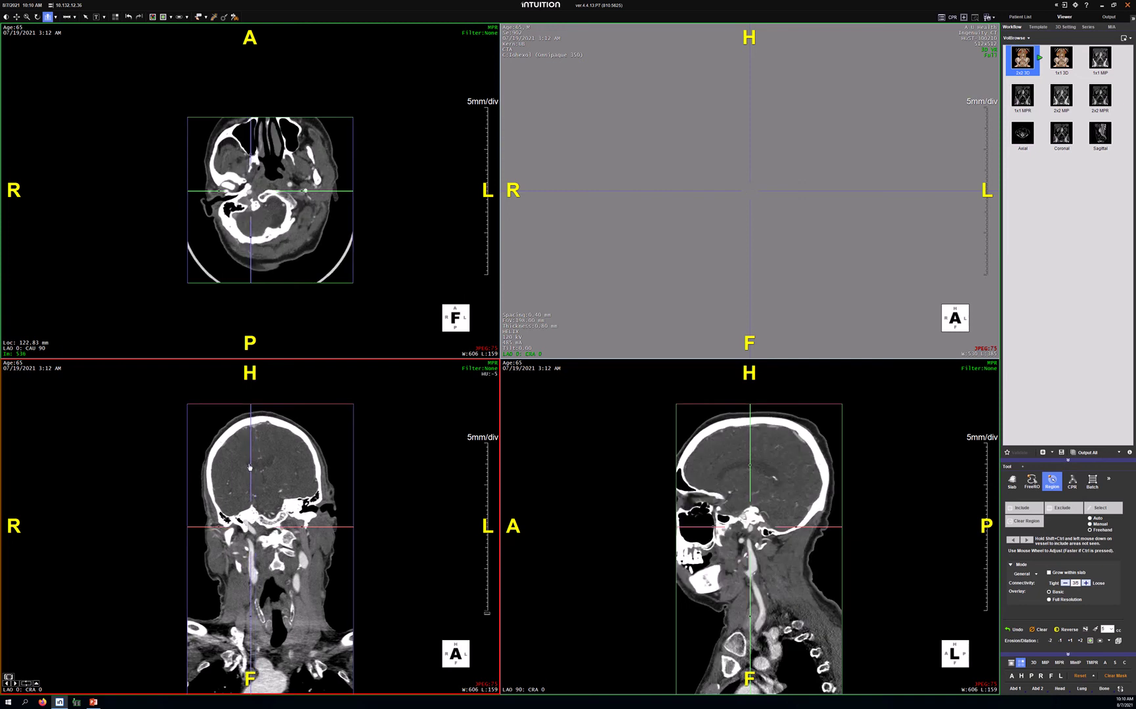
{"action": "left_click_drag", "start_coordinate": [249, 468], "coordinate": [200, 484]}
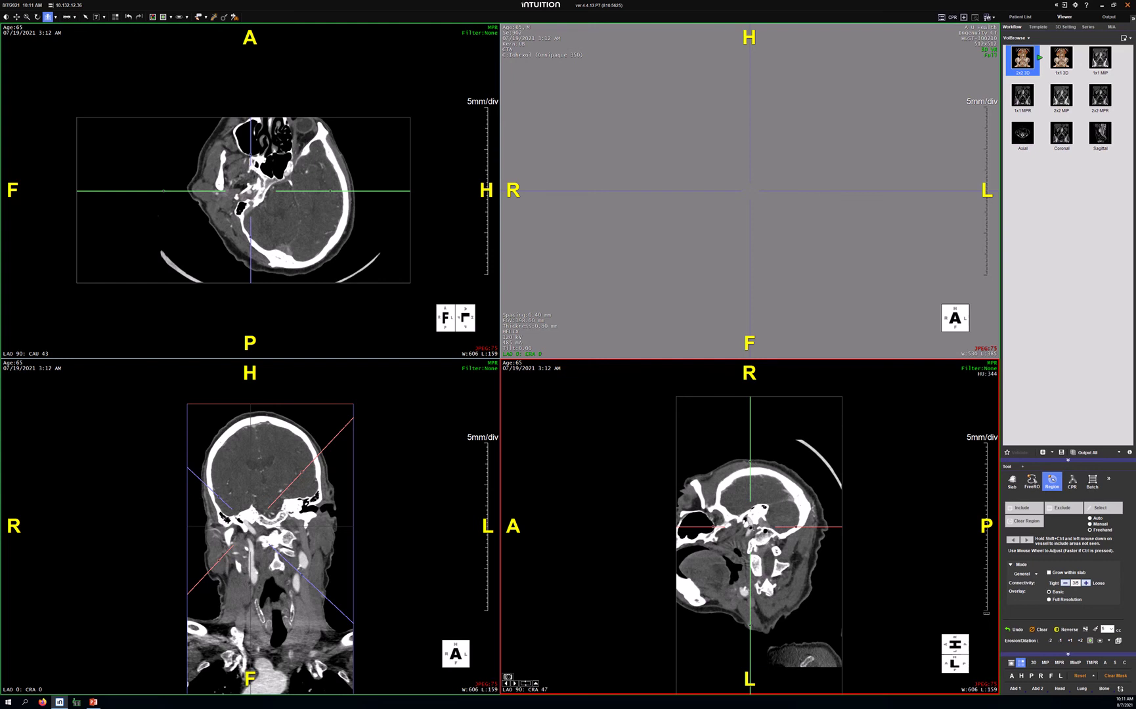
- Magnify the MPR views around the carotid artery and set the region overlay to Full Resolution
{"action": "scroll", "coordinate": [750, 527], "scroll_direction": "down", "scroll_amount": 4}
{"action": "right_click_drag", "start_coordinate": [751, 527], "coordinate": [754, 526]}
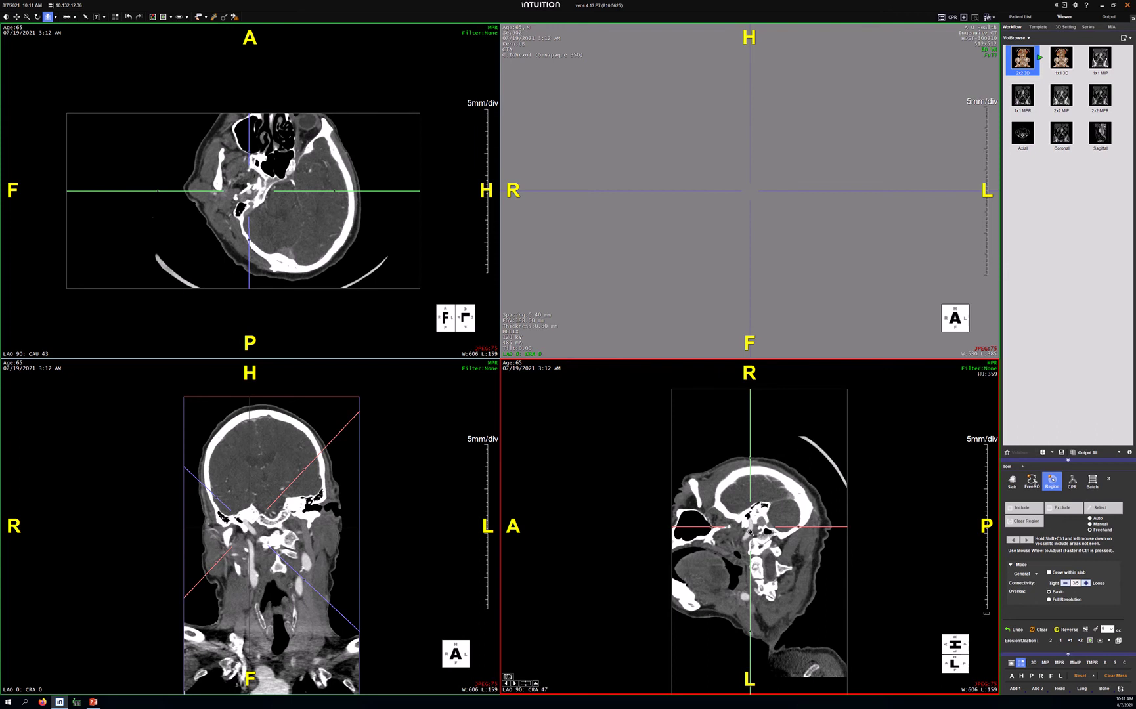
{"action": "right_click_drag", "start_coordinate": [751, 533], "coordinate": [743, 436]}
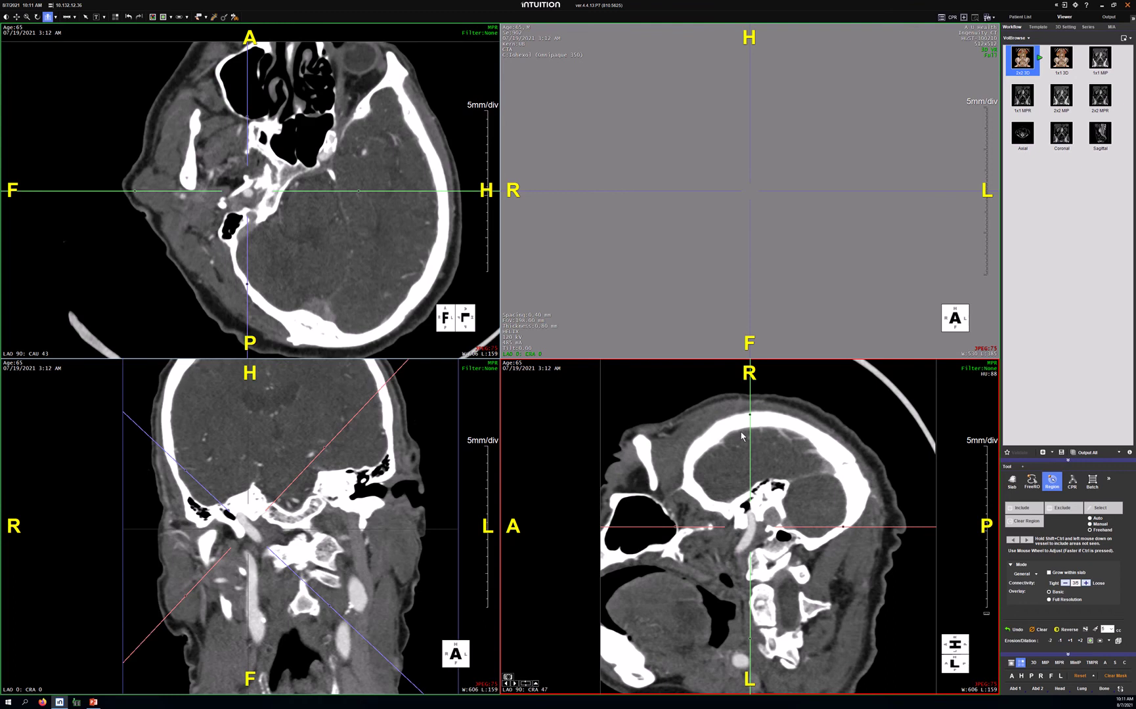
{"action": "right_click_drag", "start_coordinate": [803, 536], "coordinate": [799, 417]}
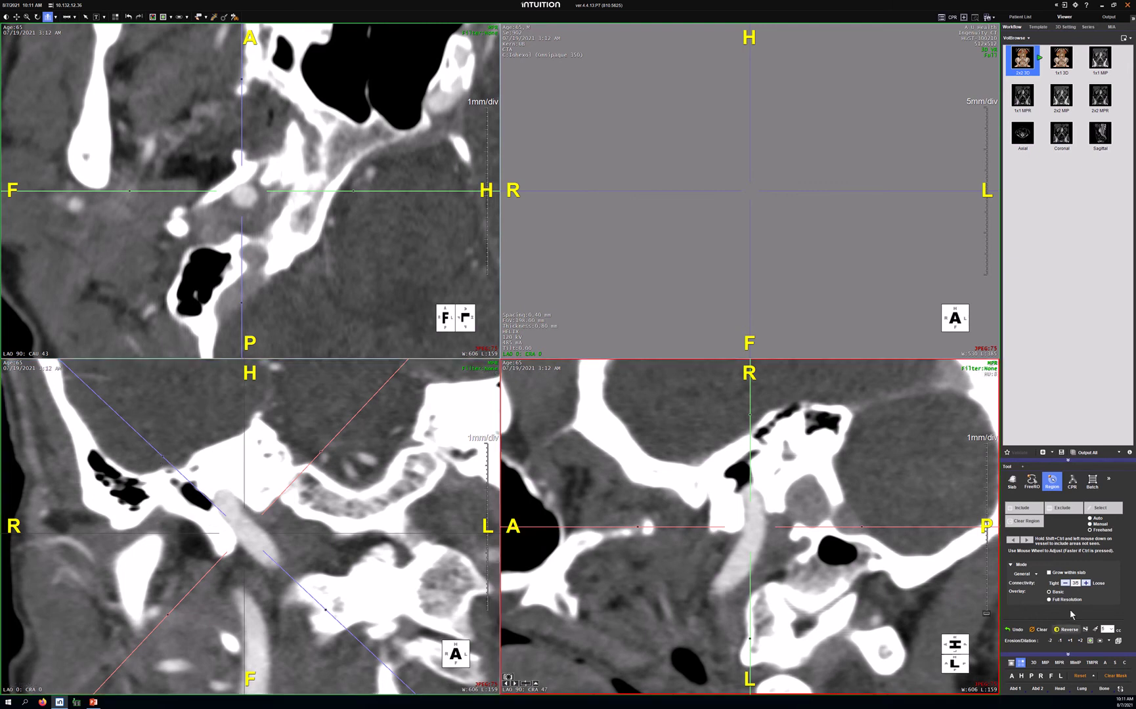
{"action": "left_click", "coordinate": [1049, 600]}
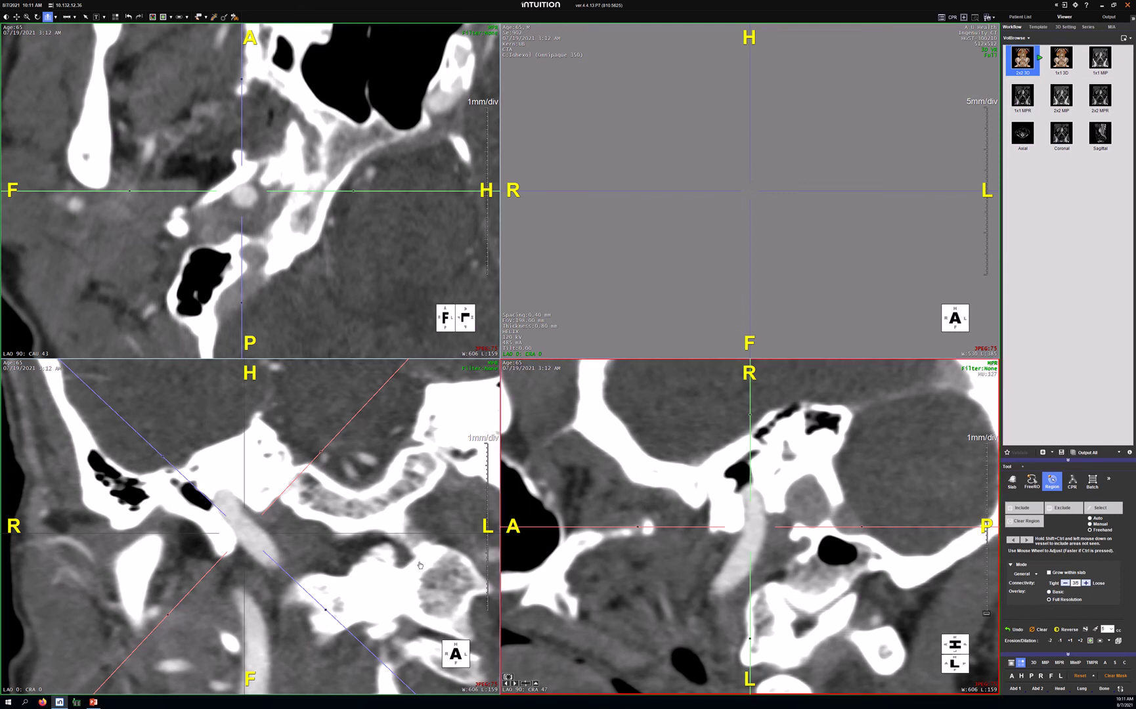
- Centre the crosshairs on the artery's round cross-section and rotate the reslice lines in all three enlarged MPR views to follow the vessel
{"action": "left_click", "coordinate": [244, 200]}
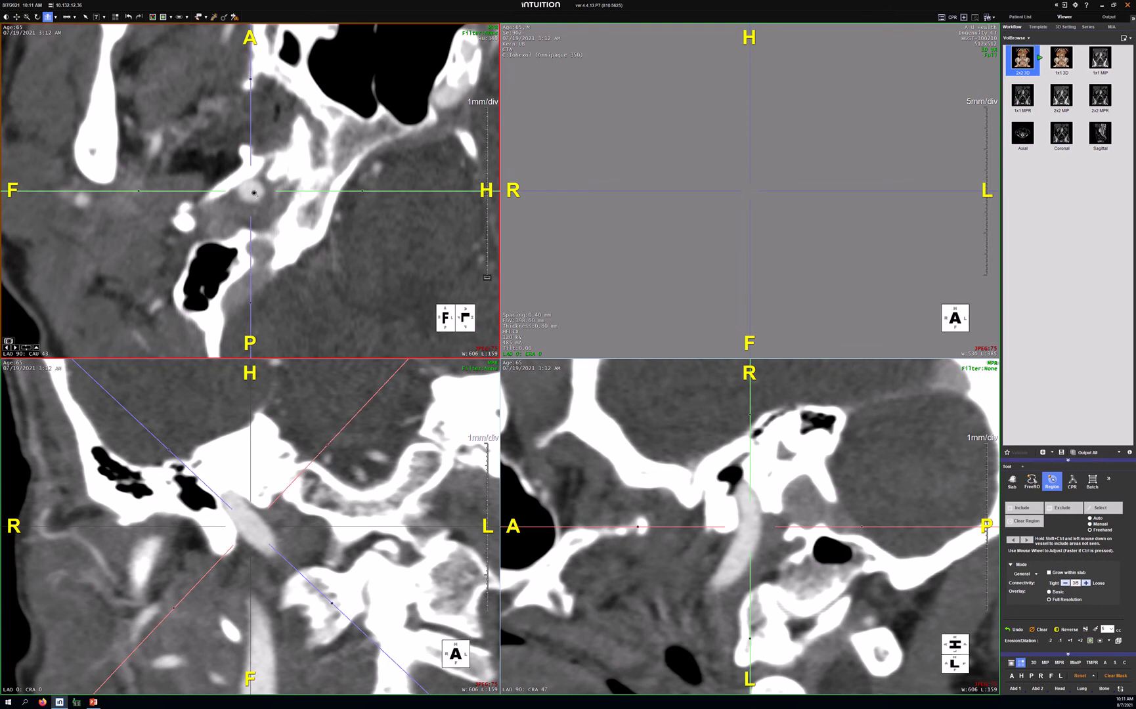
{"action": "right_click_drag", "start_coordinate": [252, 184], "coordinate": [212, 58]}
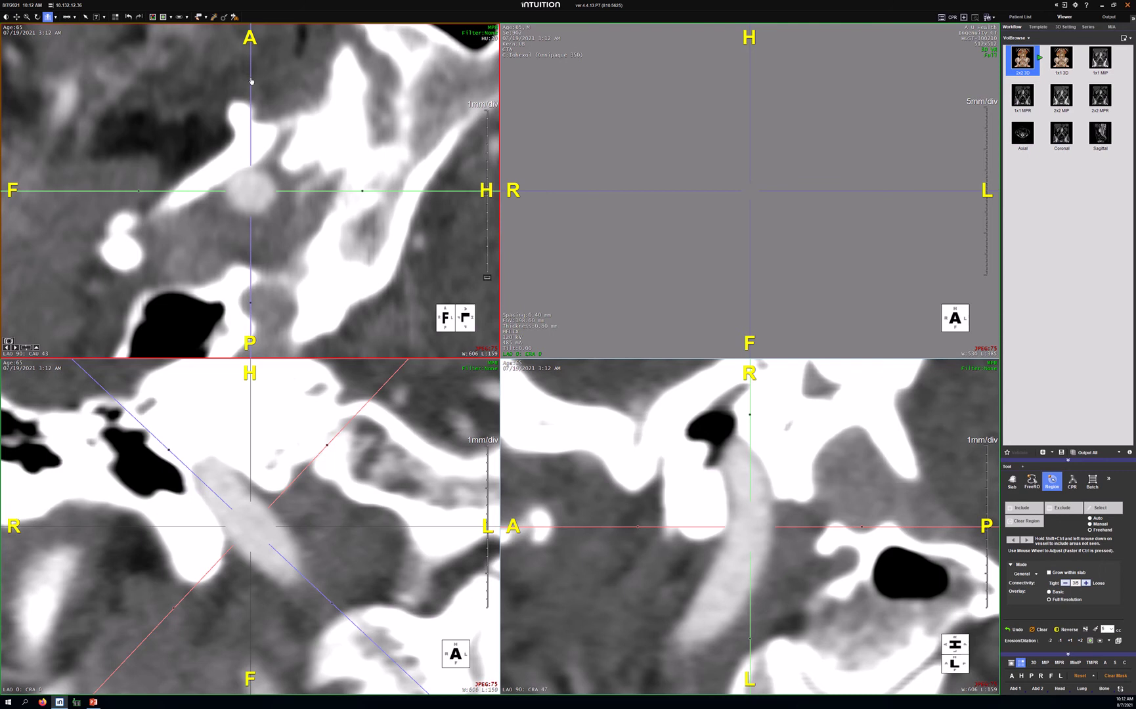
{"action": "left_click_drag", "start_coordinate": [251, 82], "coordinate": [220, 79]}
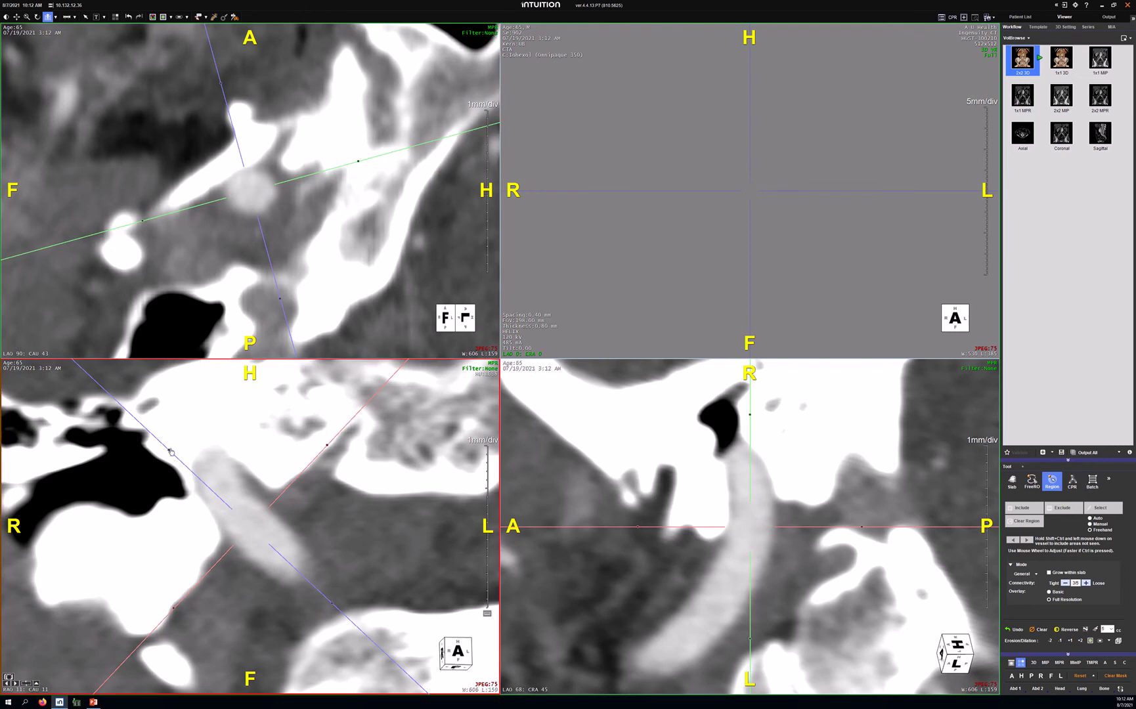
{"action": "left_click_drag", "start_coordinate": [170, 453], "coordinate": [180, 438]}
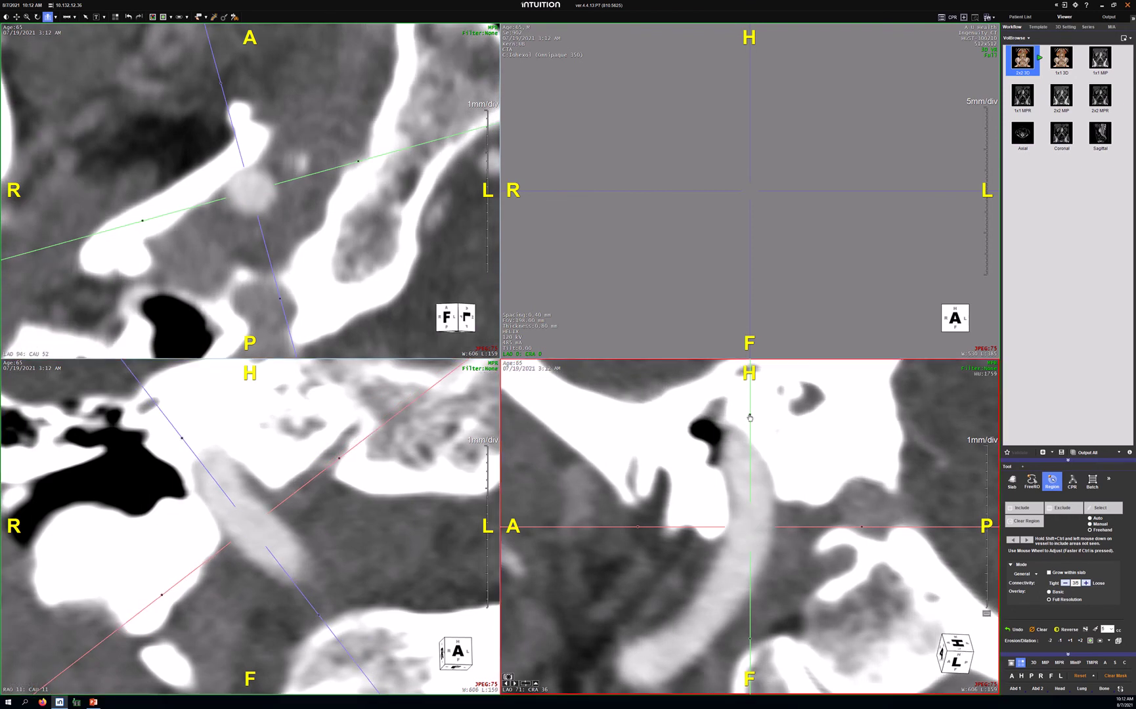
{"action": "left_click_drag", "start_coordinate": [749, 418], "coordinate": [781, 428]}
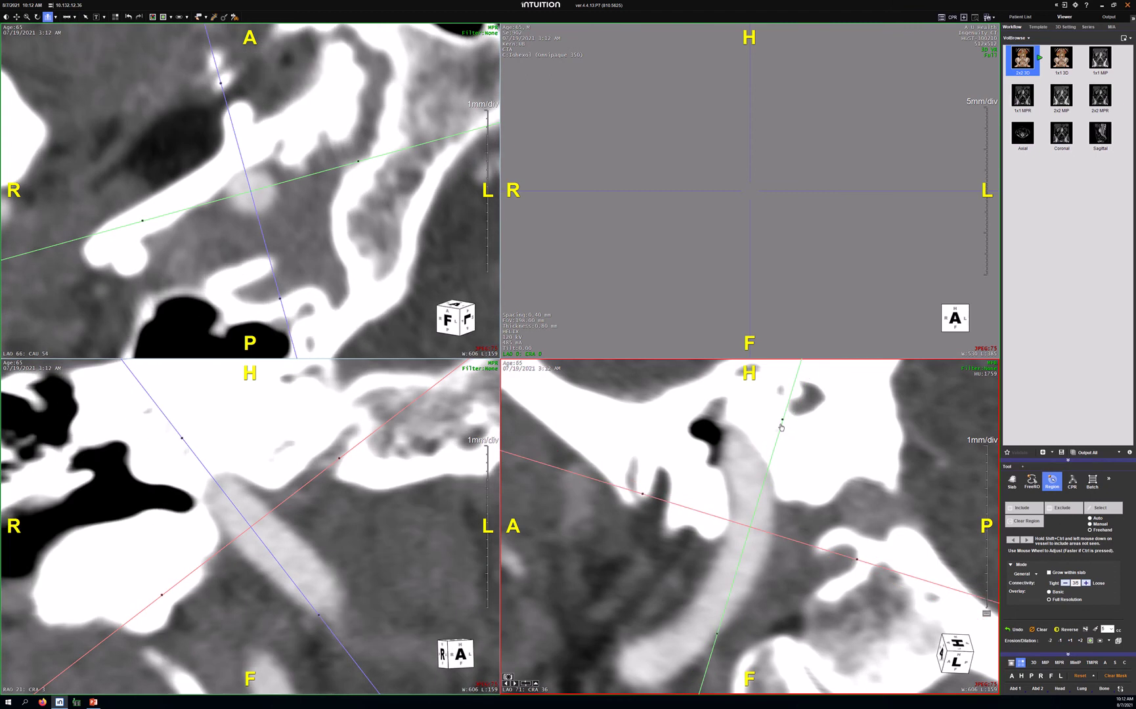
{"action": "left_click", "coordinate": [700, 300]}
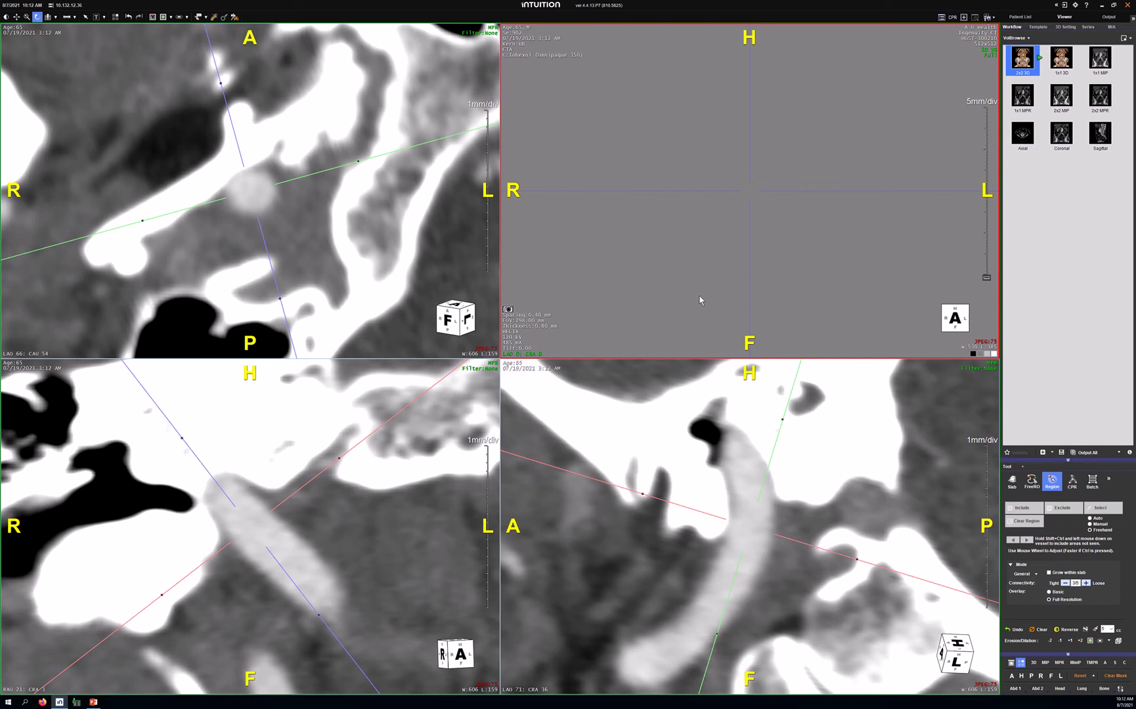
{"action": "left_click", "coordinate": [274, 617]}
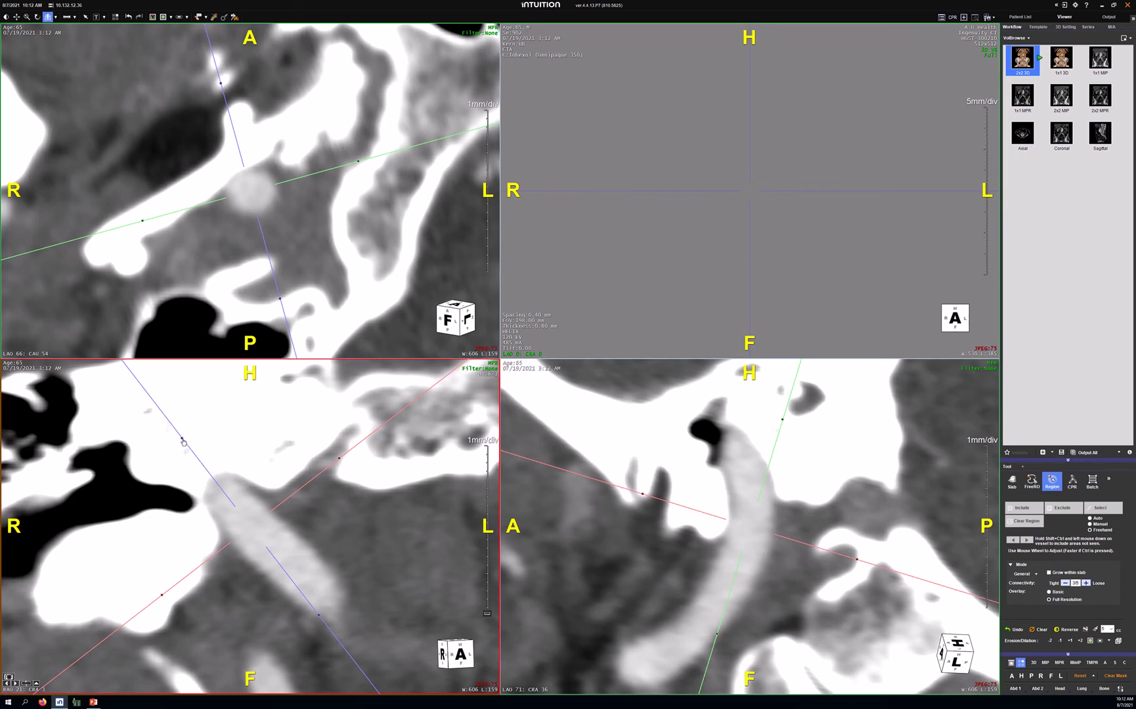
{"action": "left_click_drag", "start_coordinate": [183, 441], "coordinate": [175, 446]}
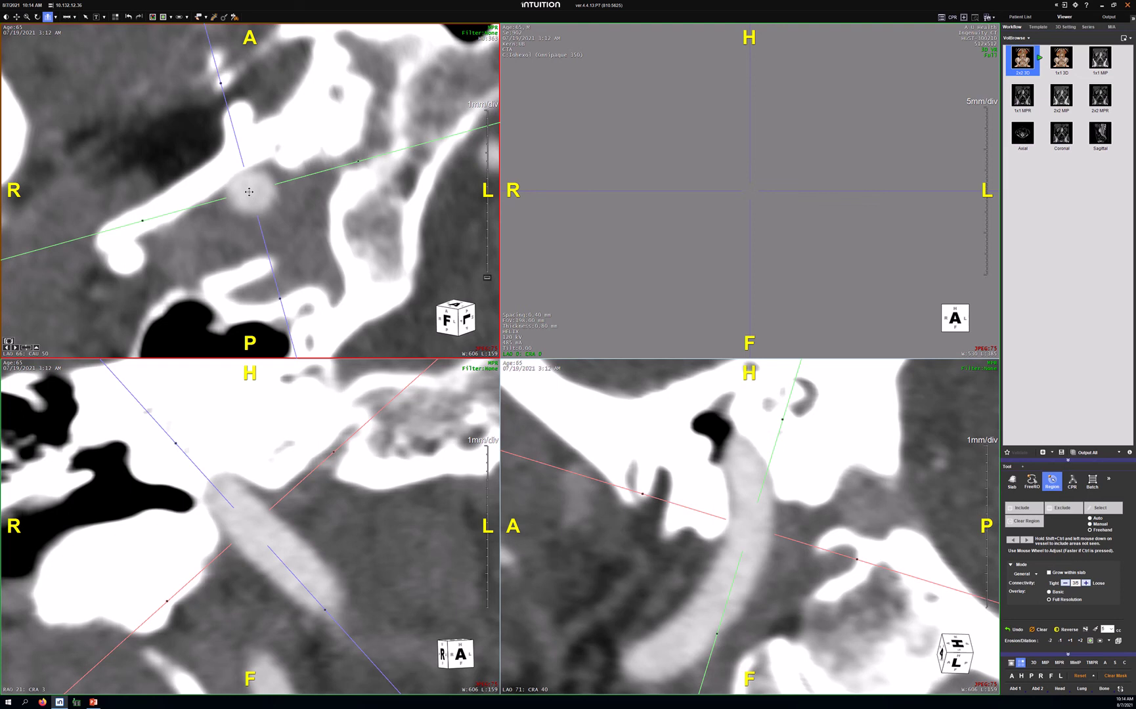
- Shrink the freehand region circle to the artery's diameter and mark the artery's round cross-section in the axial oblique view
{"action": "key", "text": "ctrl+shift"}
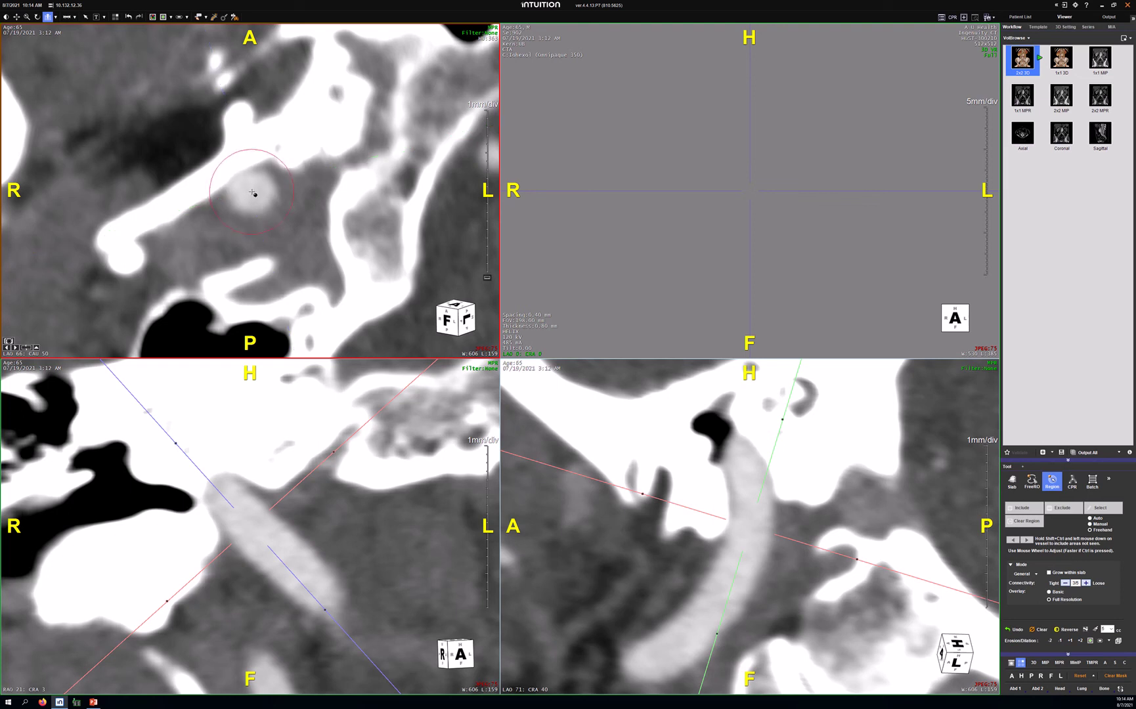
{"action": "scroll", "coordinate": [253, 193], "scroll_direction": "down", "scroll_amount": 5, "text": "ctrl+shift"}
{"action": "scroll", "coordinate": [252, 193], "scroll_direction": "down", "scroll_amount": 1, "text": "ctrl+shift"}
{"action": "scroll", "coordinate": [253, 193], "scroll_direction": "down", "scroll_amount": 1, "text": "ctrl+shift"}
{"action": "scroll", "coordinate": [252, 192], "scroll_direction": "down", "scroll_amount": 2, "text": "ctrl+shift"}
{"action": "scroll", "coordinate": [252, 193], "scroll_direction": "down", "scroll_amount": 1, "text": "ctrl+shift"}
{"action": "scroll", "coordinate": [252, 192], "scroll_direction": "up", "scroll_amount": 1, "text": "ctrl+shift"}
{"action": "left_click", "coordinate": [257, 193]}
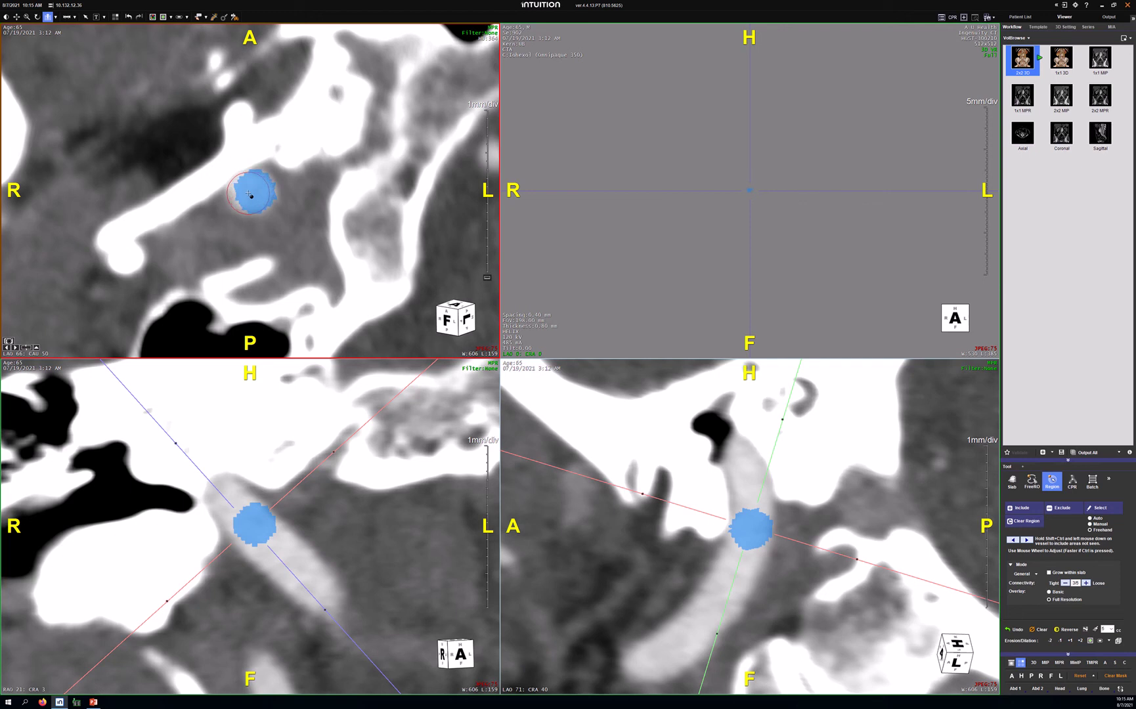
{"action": "left_click", "coordinate": [249, 194], "text": "ctrl+shift"}
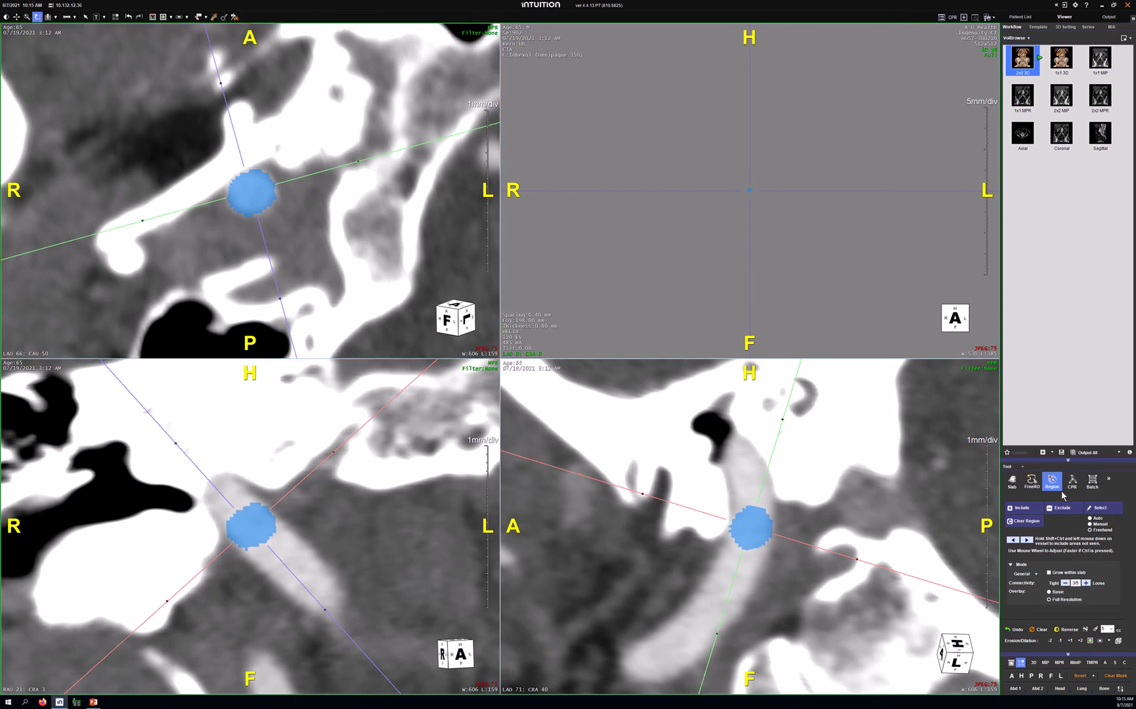
- Include the marked artery region in the mask and turn on the coloured mask overlay
{"action": "left_click", "coordinate": [1024, 510]}
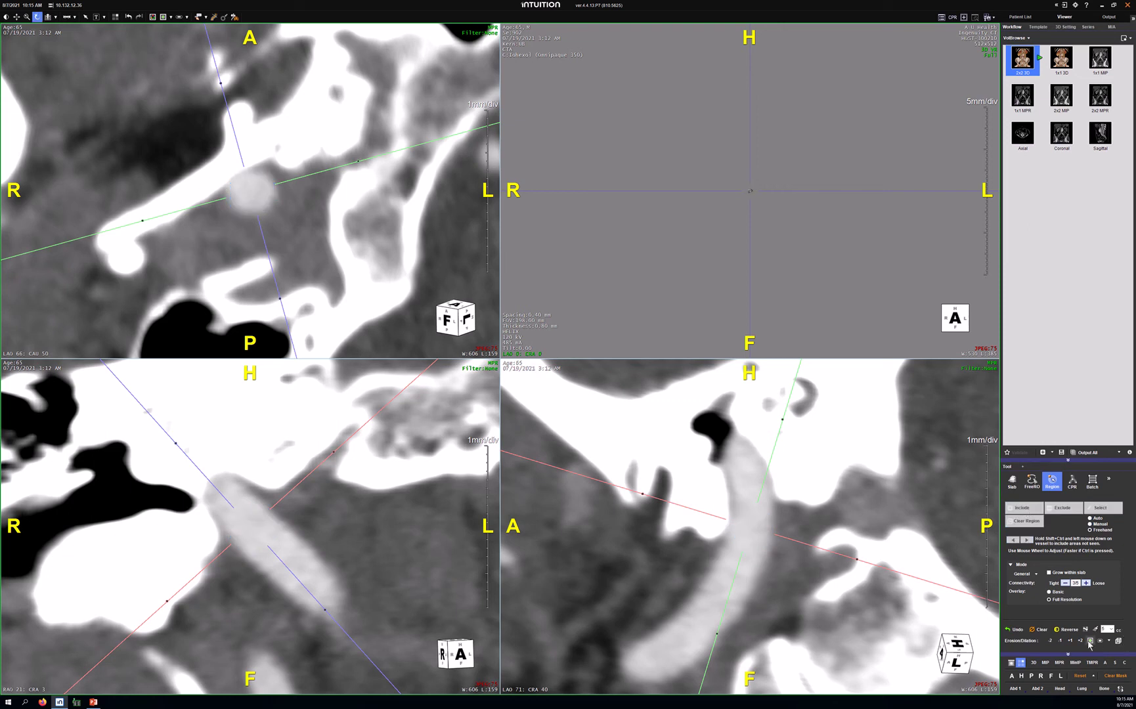
{"action": "left_click", "coordinate": [1091, 641]}
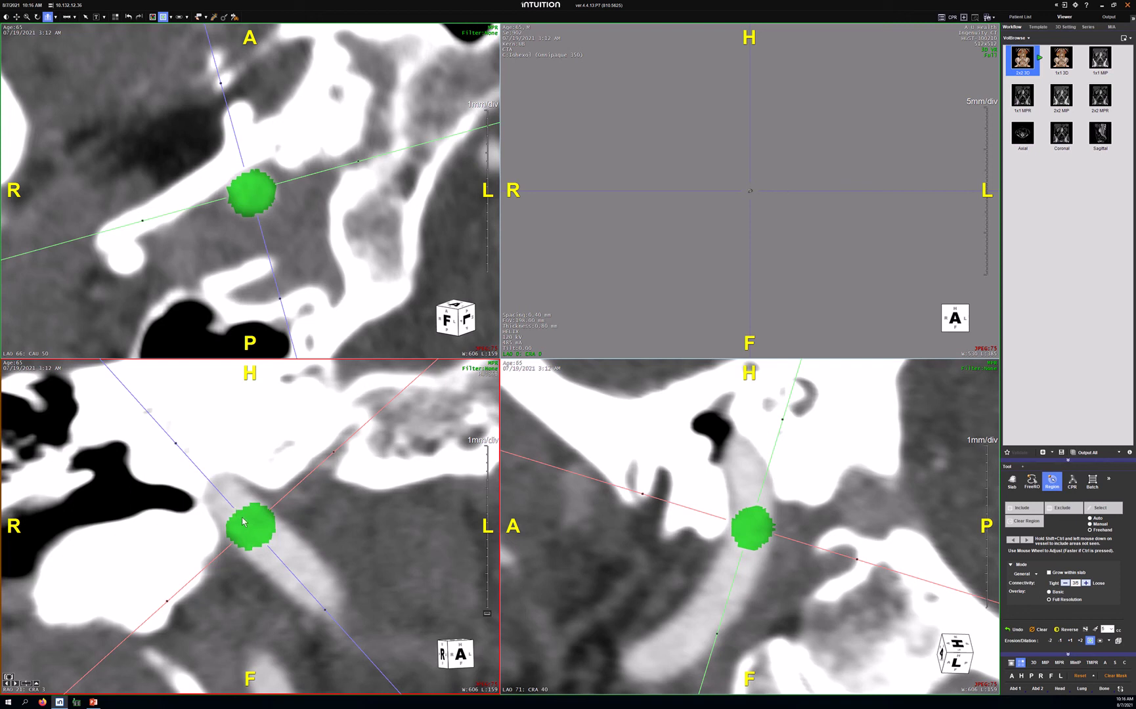
- Centre the crosshairs slightly higher on the artery and rotate the sagittal and axial reslice lines to follow its course
{"action": "left_click", "coordinate": [243, 518]}
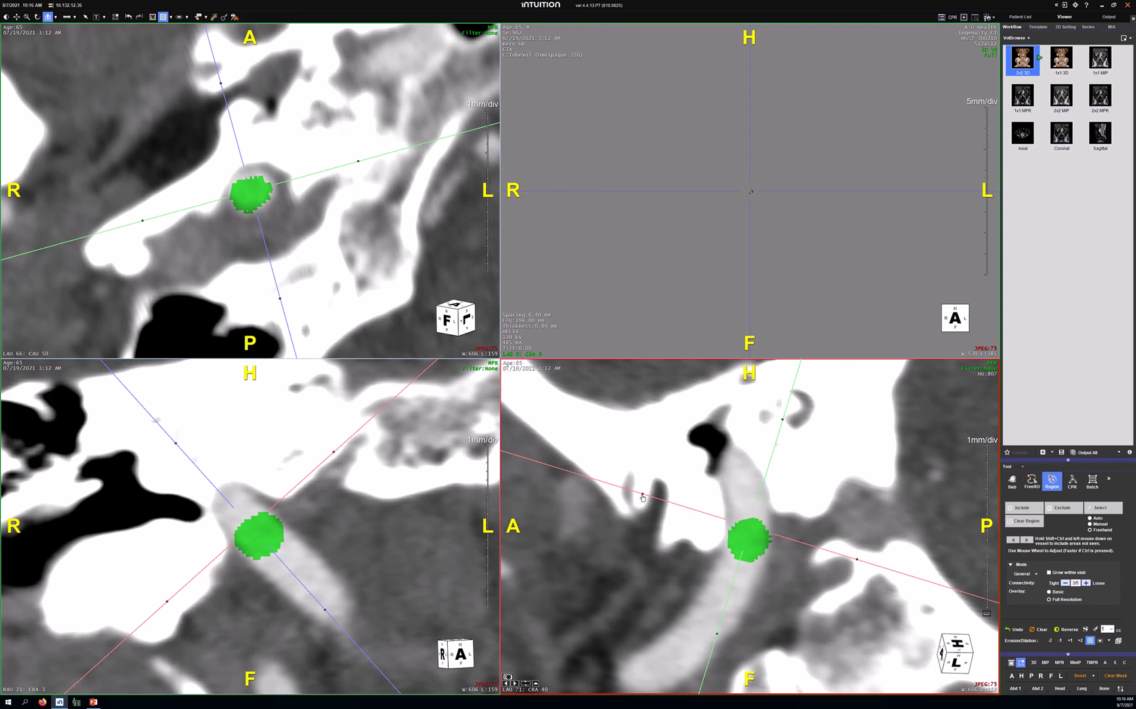
{"action": "left_click_drag", "start_coordinate": [642, 498], "coordinate": [642, 513]}
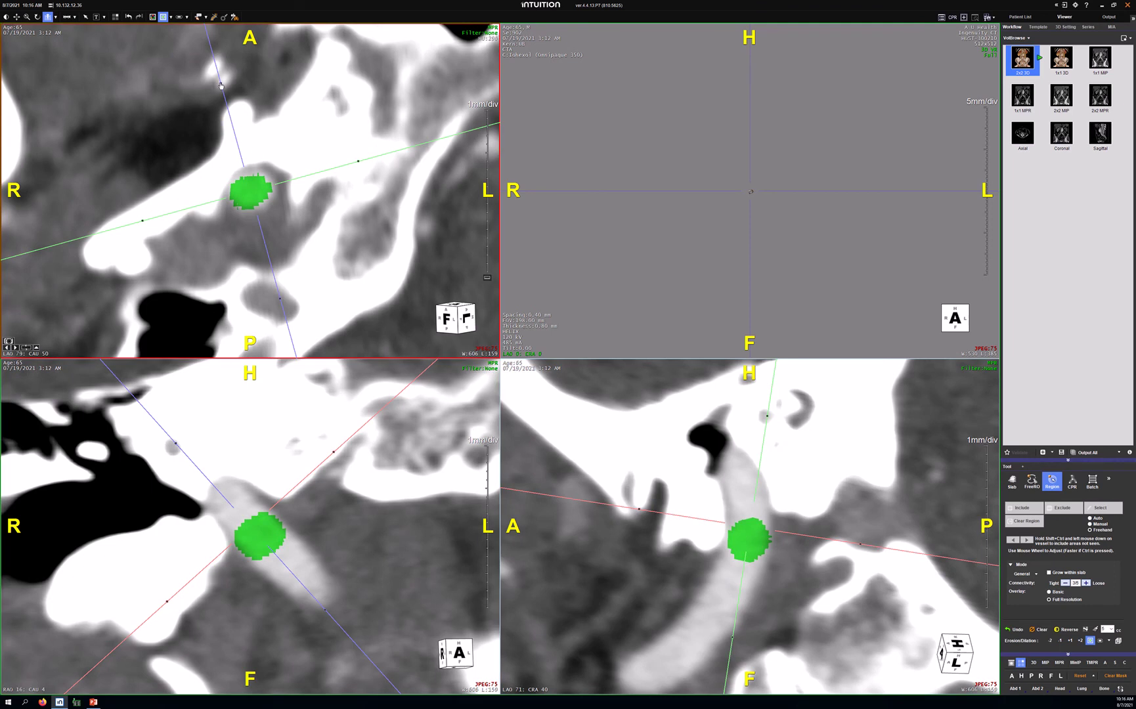
{"action": "left_click_drag", "start_coordinate": [219, 84], "coordinate": [202, 93]}
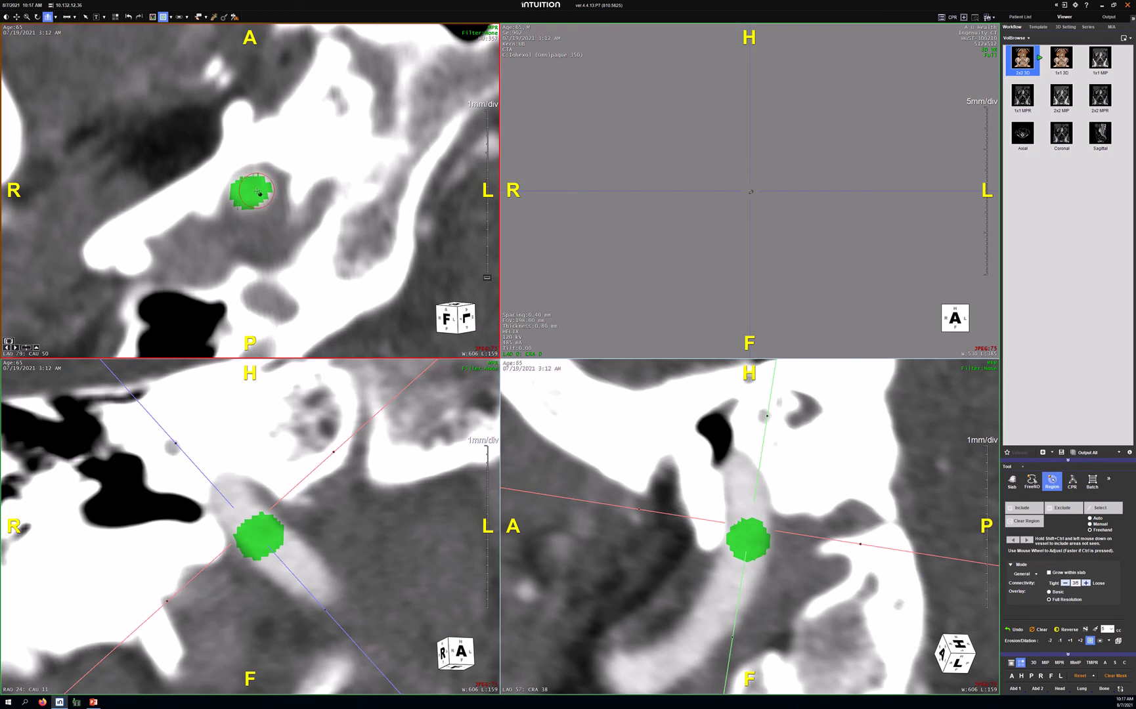
- Mark both sides of the artery's oval cross-section with freehand region spots and include them in the mask
{"action": "left_click", "coordinate": [257, 191]}
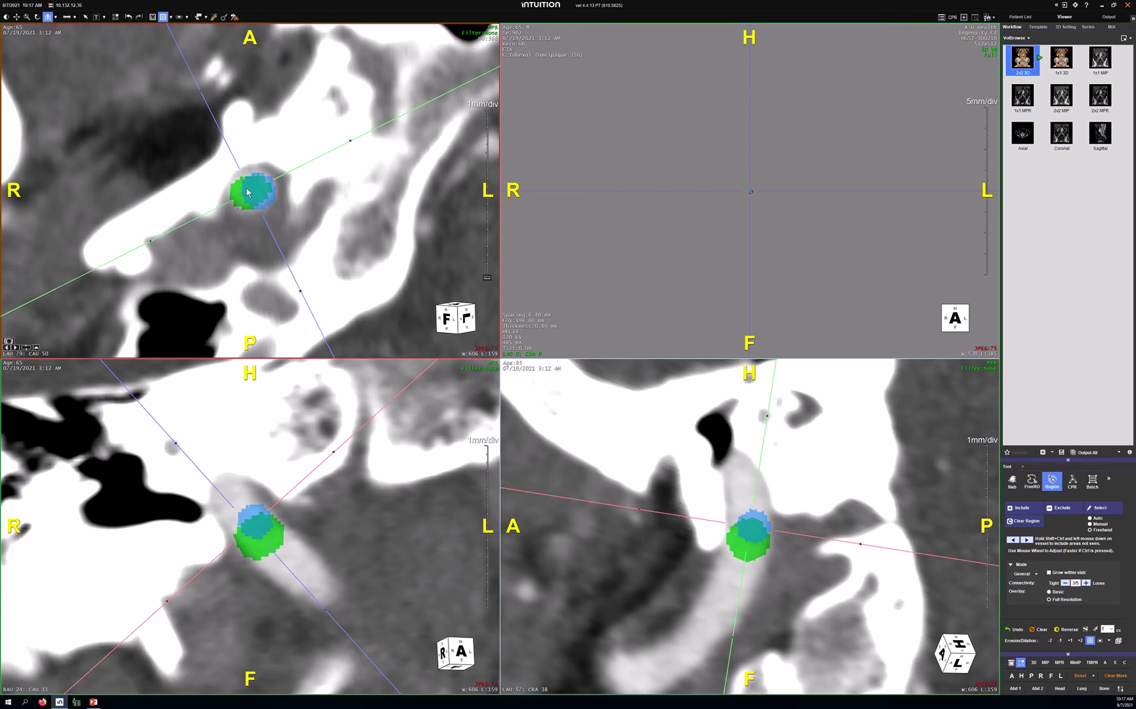
{"action": "left_click", "coordinate": [246, 193]}
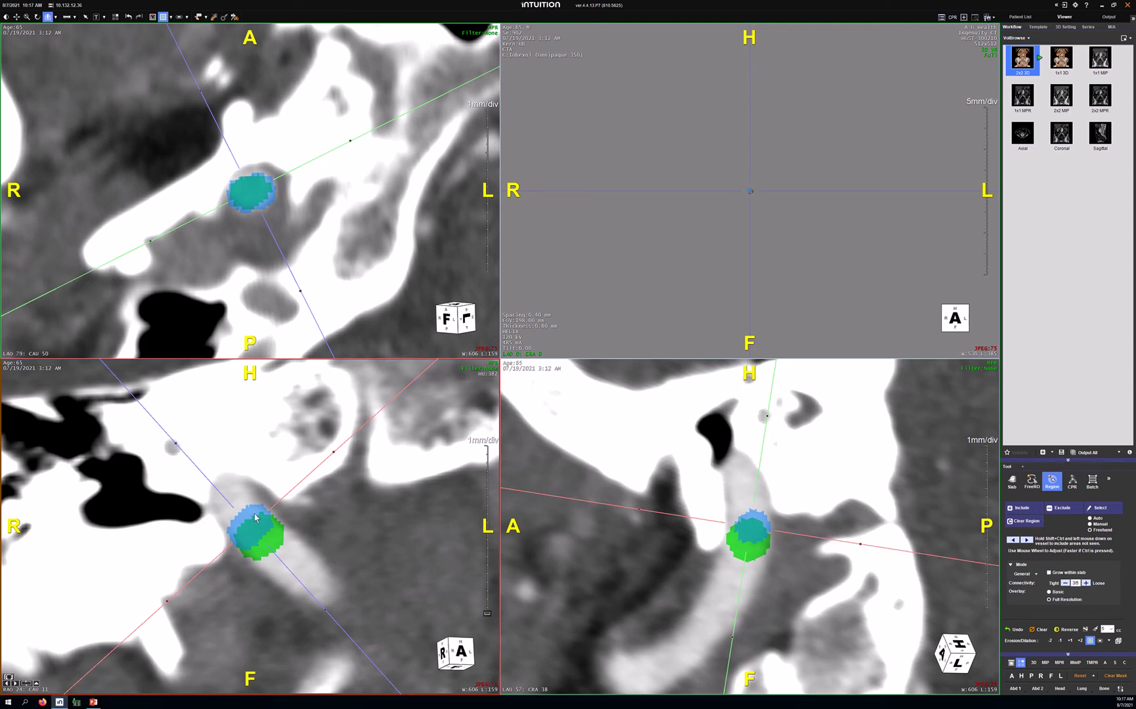
{"action": "left_click", "coordinate": [1019, 509]}
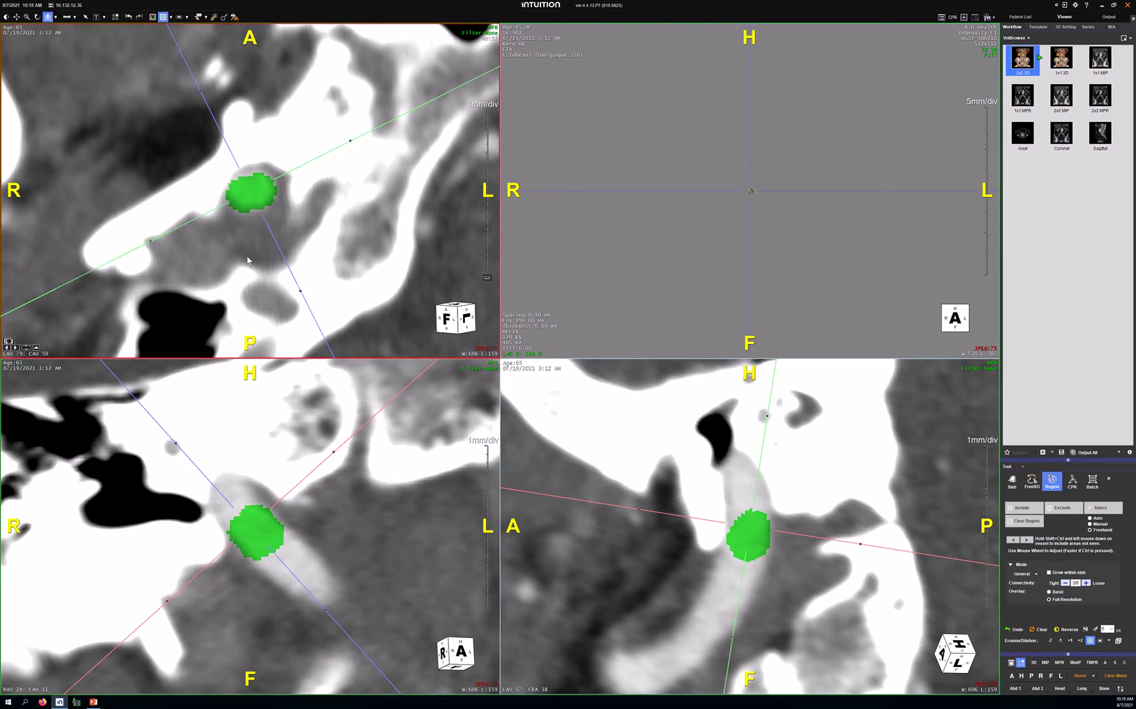
- Recentre the crosshairs at the upper end of the masked segment and readjust the reslice lines to the artery's curve
{"action": "double_click", "coordinate": [247, 522]}
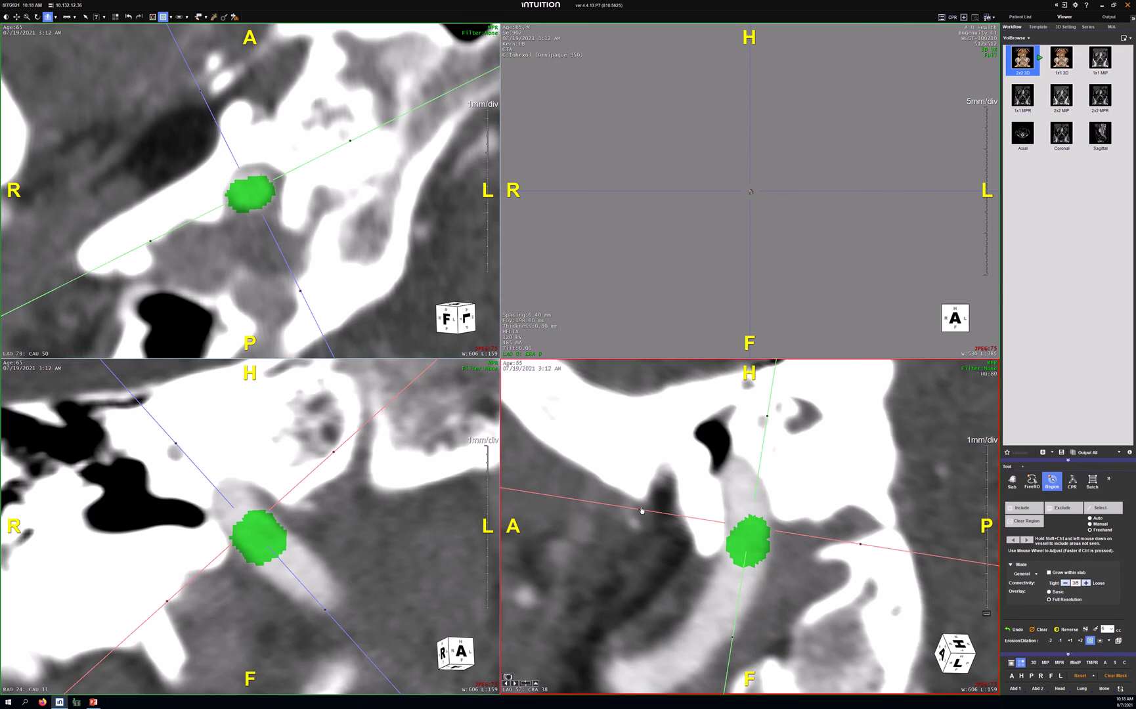
{"action": "left_click_drag", "start_coordinate": [641, 511], "coordinate": [641, 519]}
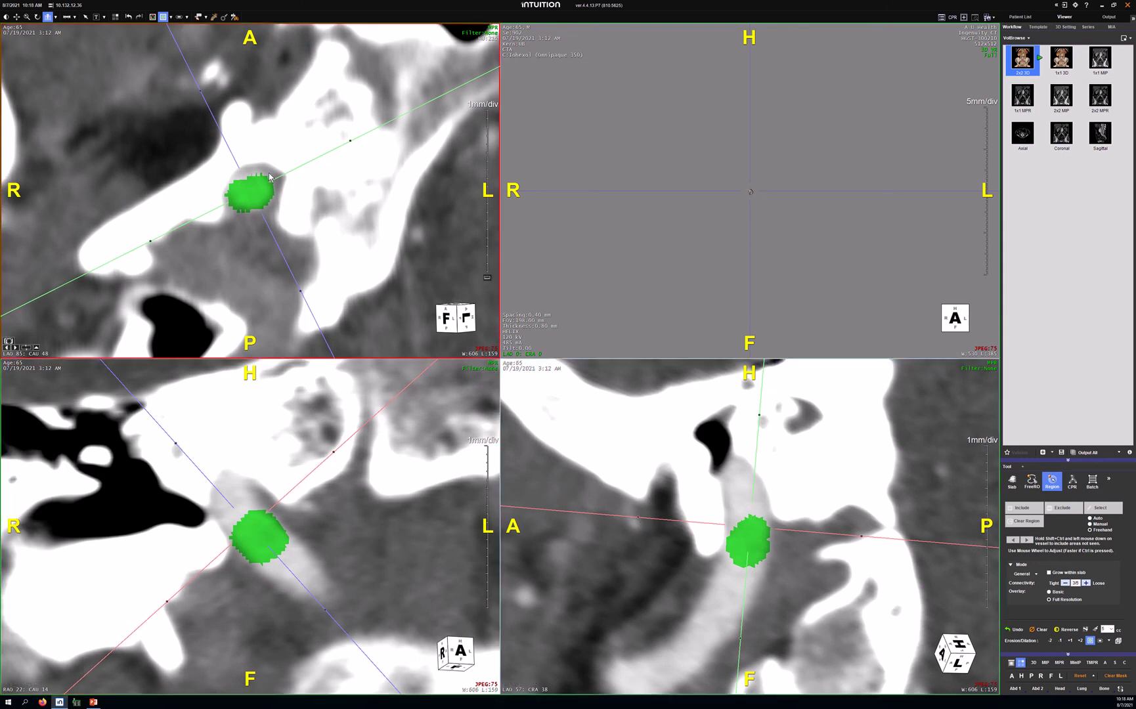
{"action": "left_click_drag", "start_coordinate": [200, 91], "coordinate": [194, 97]}
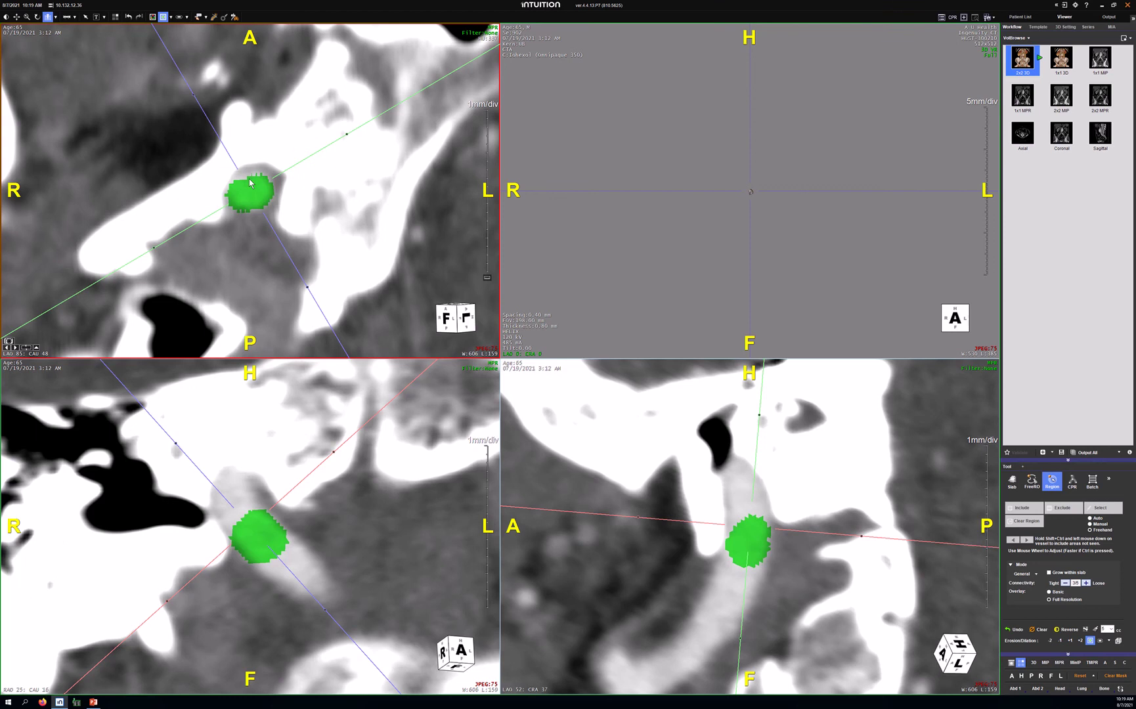
- Extend the mask upward by marking two overlapping freehand region spots across the artery and including them
{"action": "key", "text": "ctrl+shift"}
{"action": "left_click", "coordinate": [256, 191]}
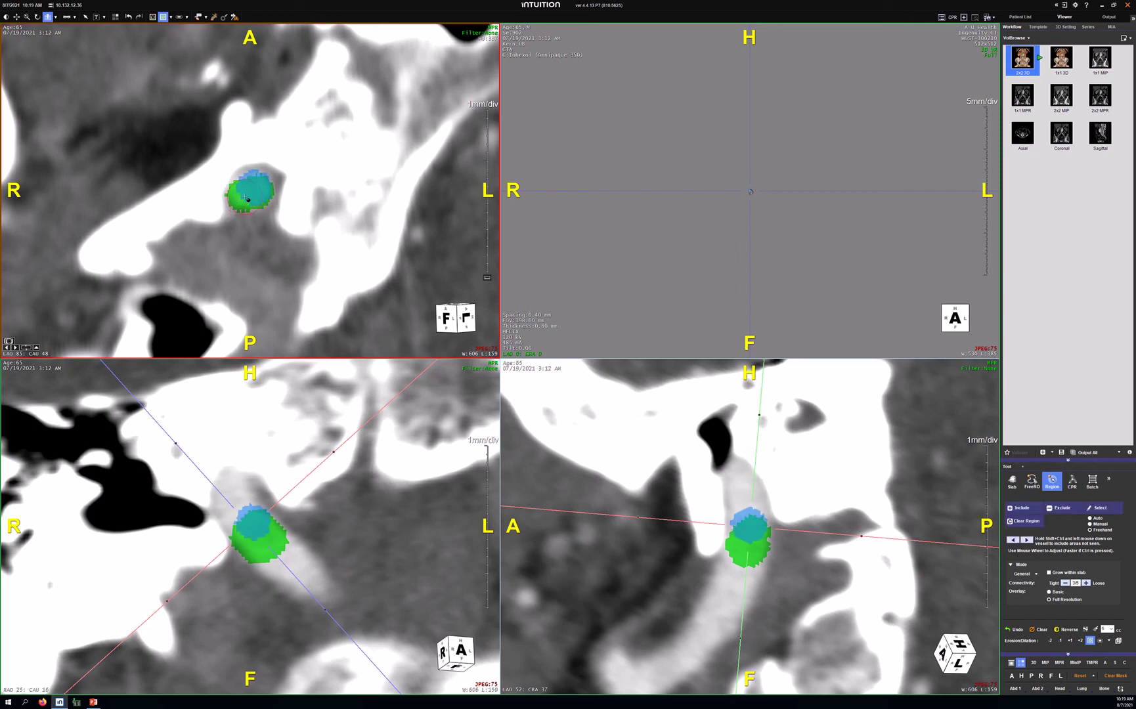
{"action": "left_click", "coordinate": [245, 197]}
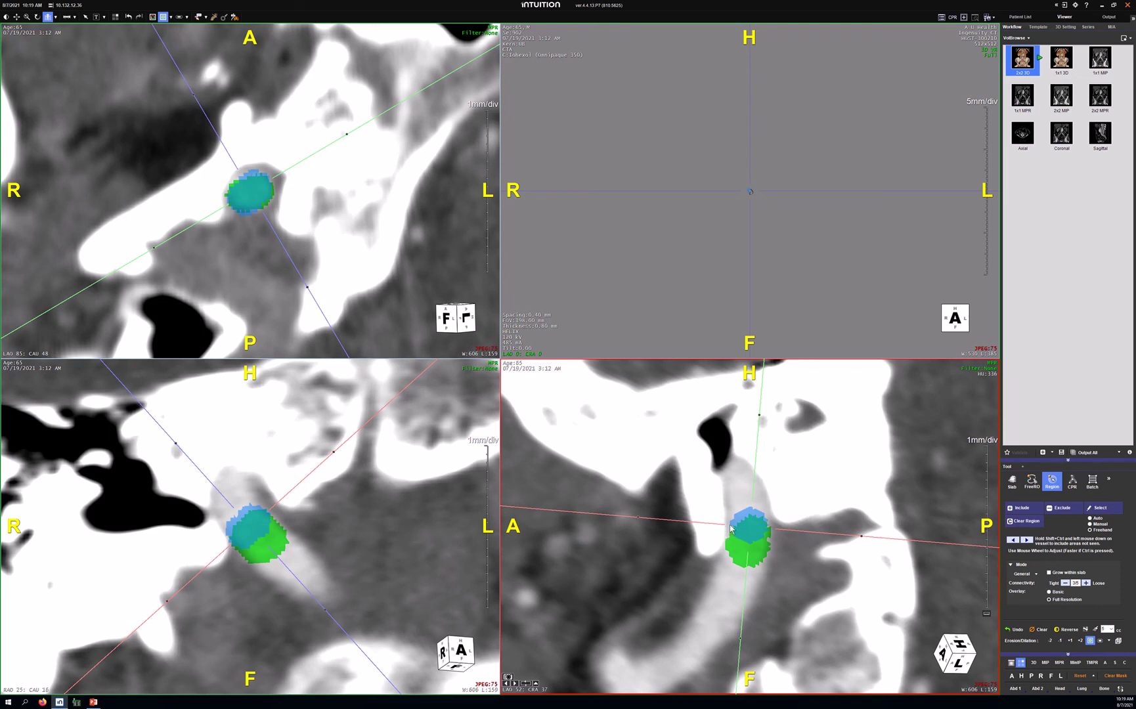
{"action": "left_click", "coordinate": [1015, 511]}
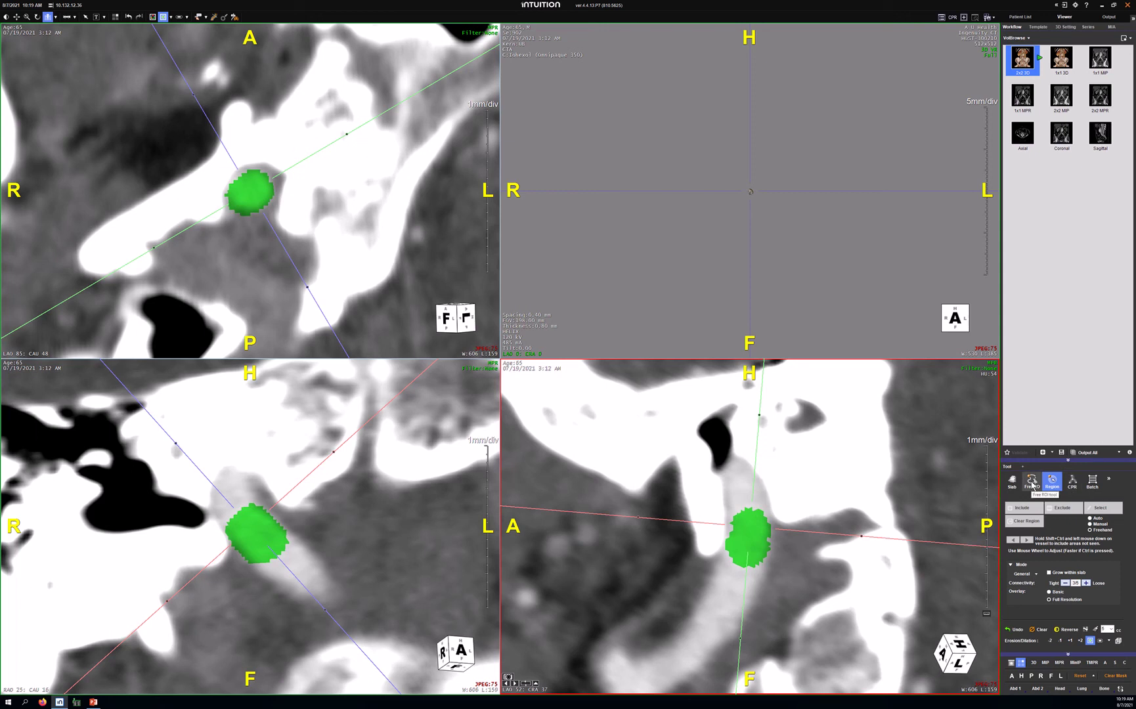
- Outline the unmasked notch along the artery's anterior edge in the sagittal view with a FreeRO and include it
{"action": "left_click", "coordinate": [1033, 484]}
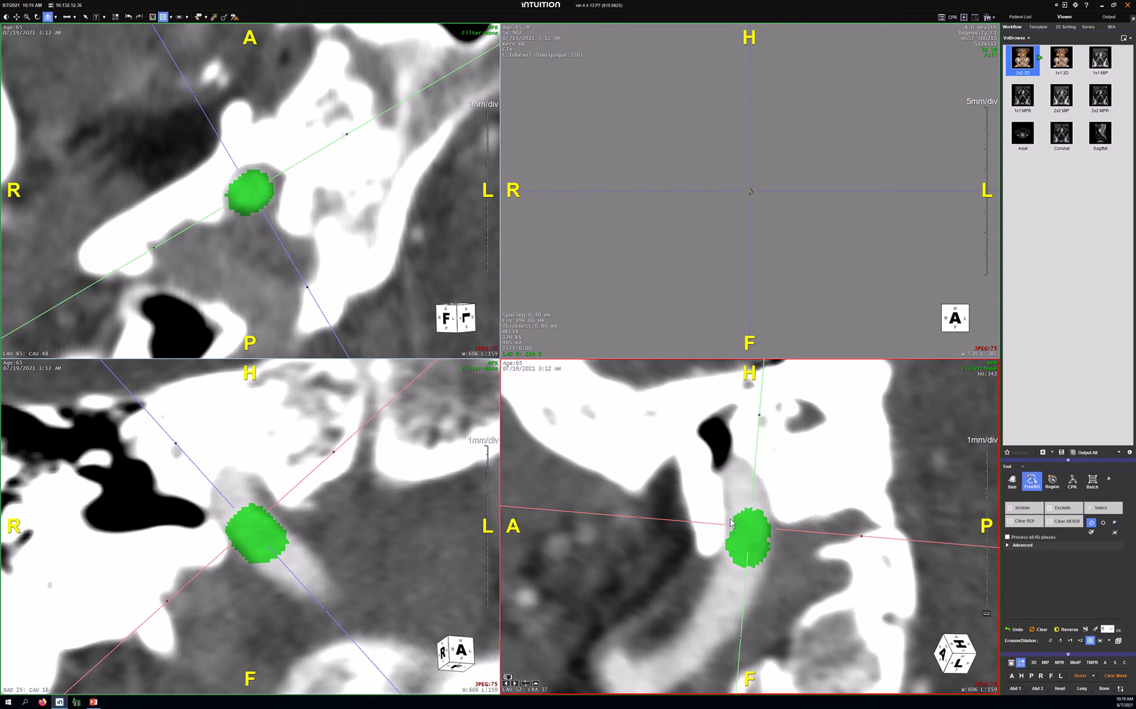
{"action": "left_click", "coordinate": [730, 520]}
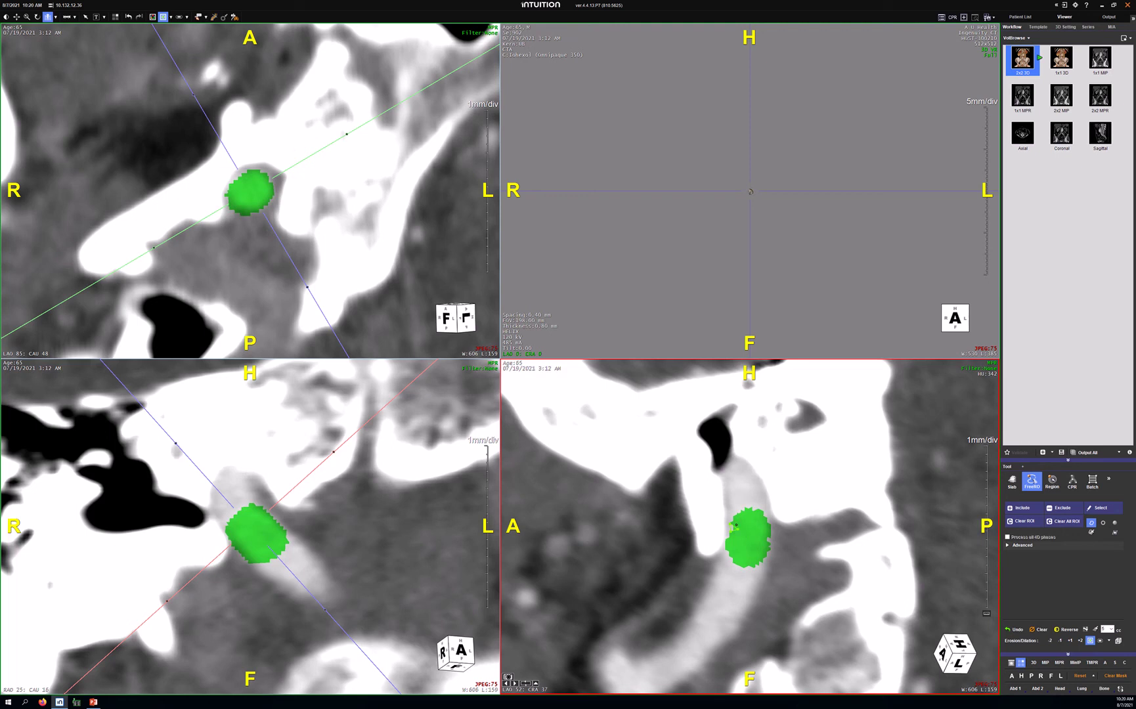
{"action": "left_click", "coordinate": [1014, 507]}
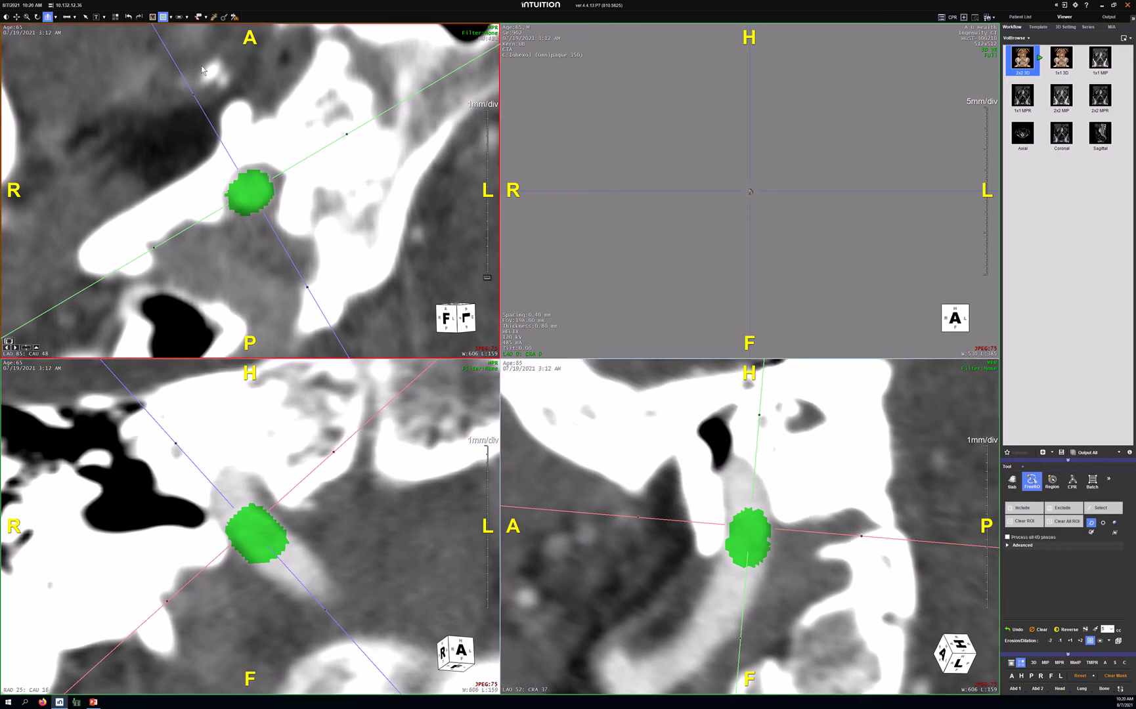
- Rotate the axial reslice lines around the artery until the green line runs steeply anterior to posterior, exposing the artery's upper bend
{"action": "left_click_drag", "start_coordinate": [195, 98], "coordinate": [202, 92]}
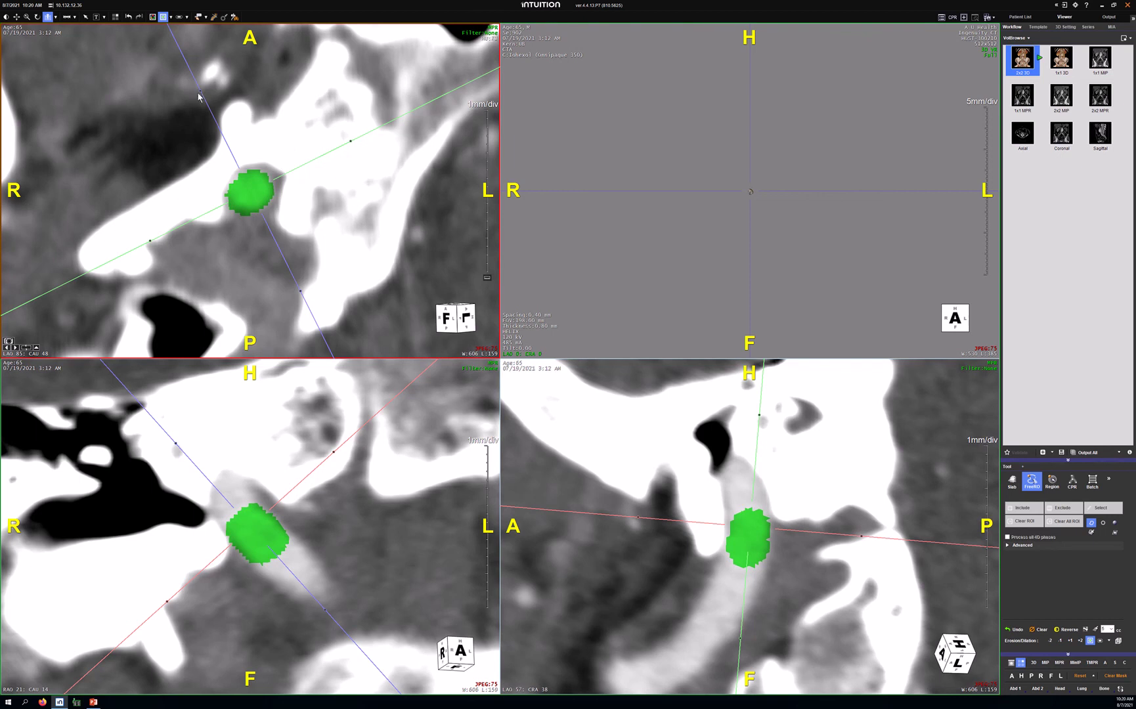
{"action": "left_click_drag", "start_coordinate": [202, 92], "coordinate": [292, 101]}
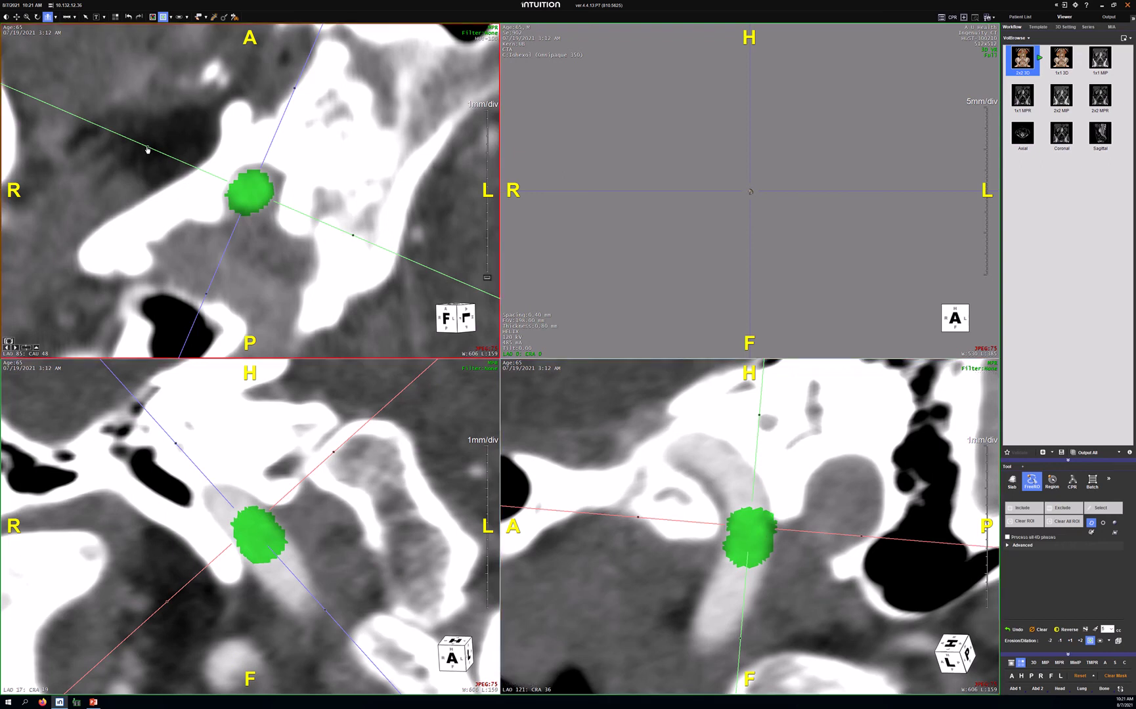
{"action": "left_click_drag", "start_coordinate": [148, 150], "coordinate": [167, 113]}
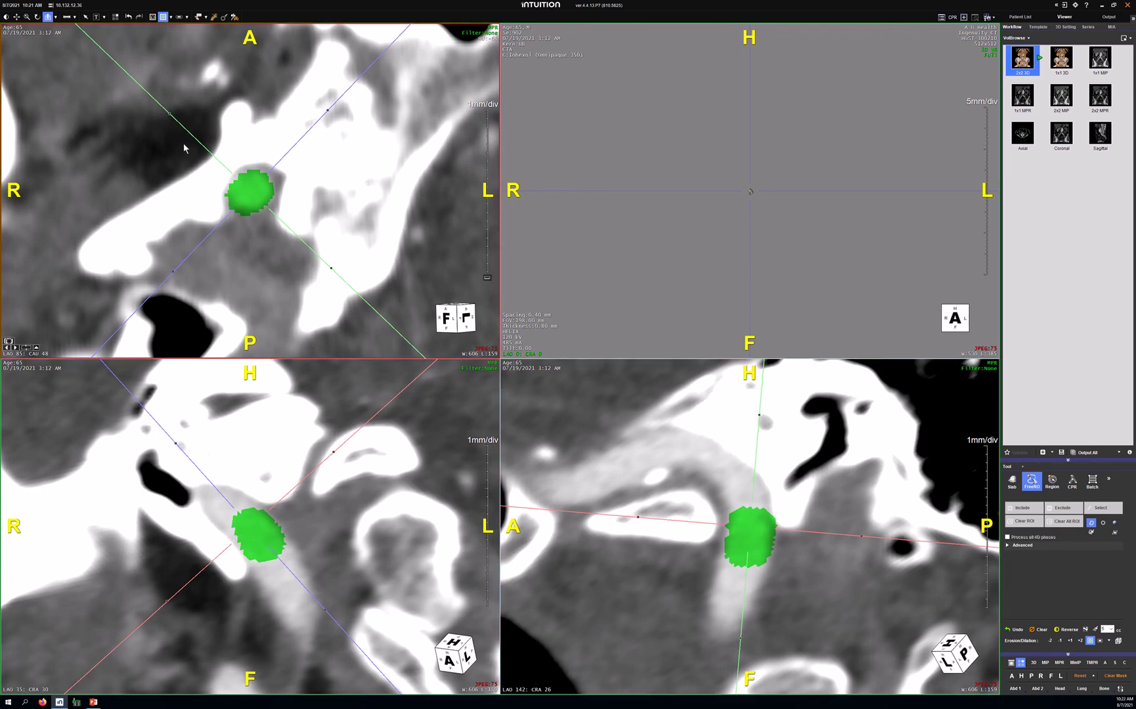
{"action": "left_click_drag", "start_coordinate": [169, 117], "coordinate": [193, 98]}
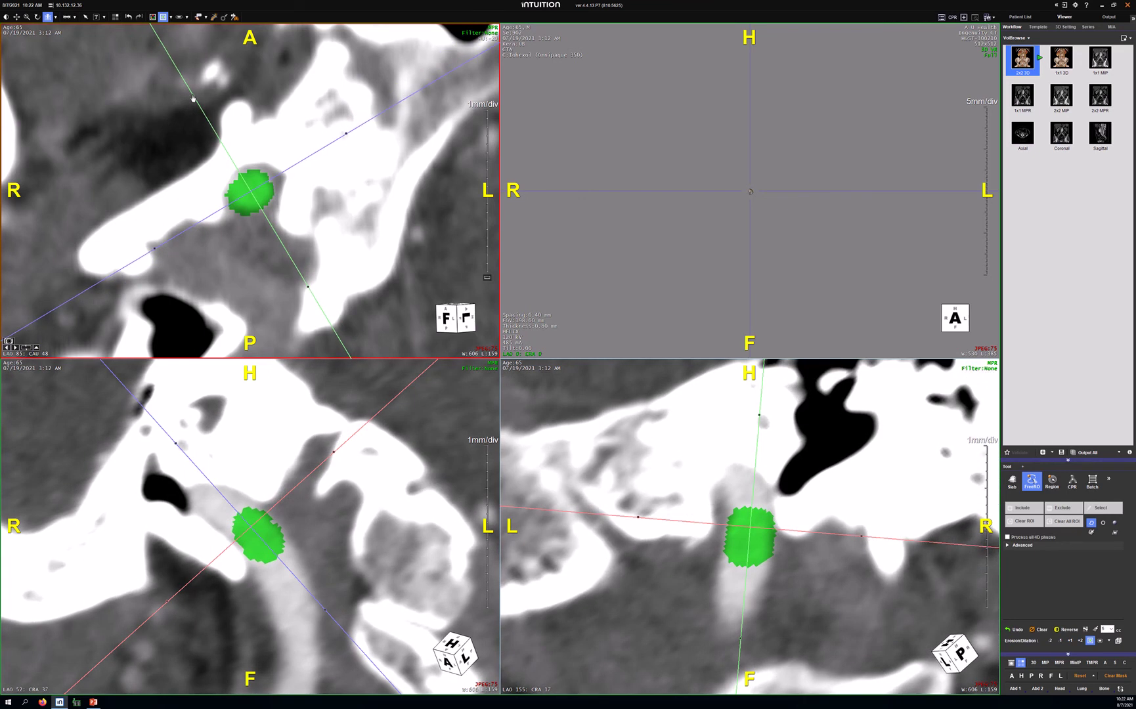